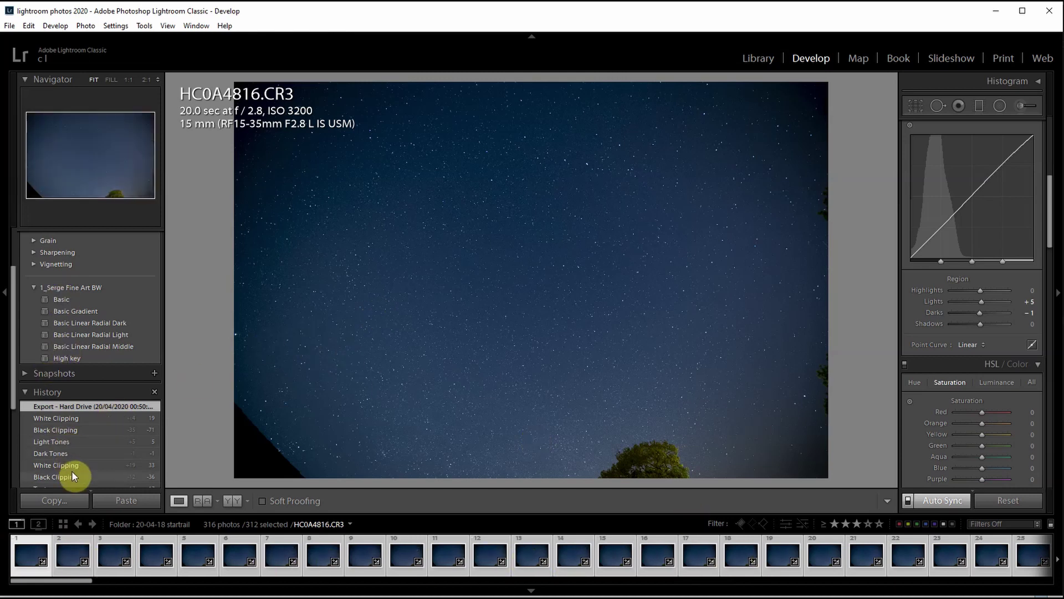
Step: Try raising the tone curve's Highlights to +48 on the selected photos, and reset the slider to its default
{"action": "scroll", "coordinate": [71, 470], "scroll_direction": "down", "scroll_amount": 3}
{"action": "scroll", "coordinate": [81, 470], "scroll_direction": "down", "scroll_amount": 5}
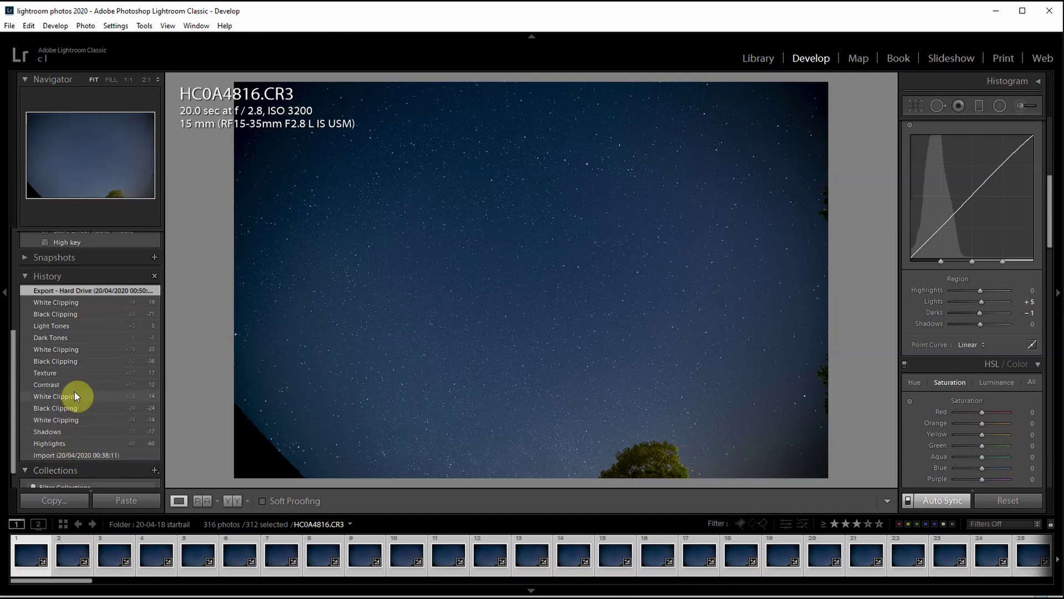
{"action": "scroll", "coordinate": [73, 388], "scroll_direction": "up", "scroll_amount": 3}
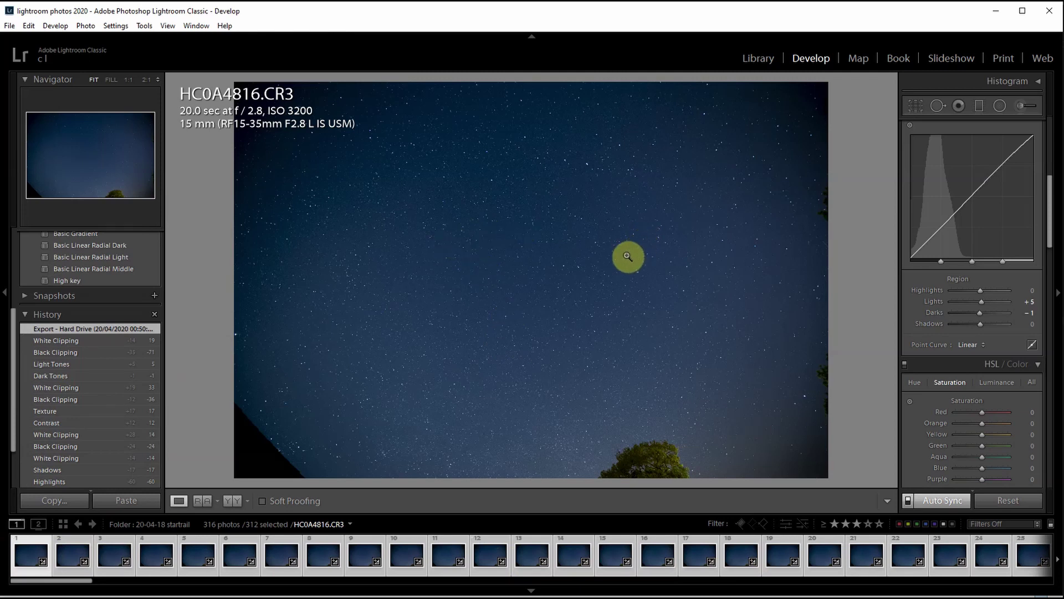
{"action": "left_click", "coordinate": [993, 290]}
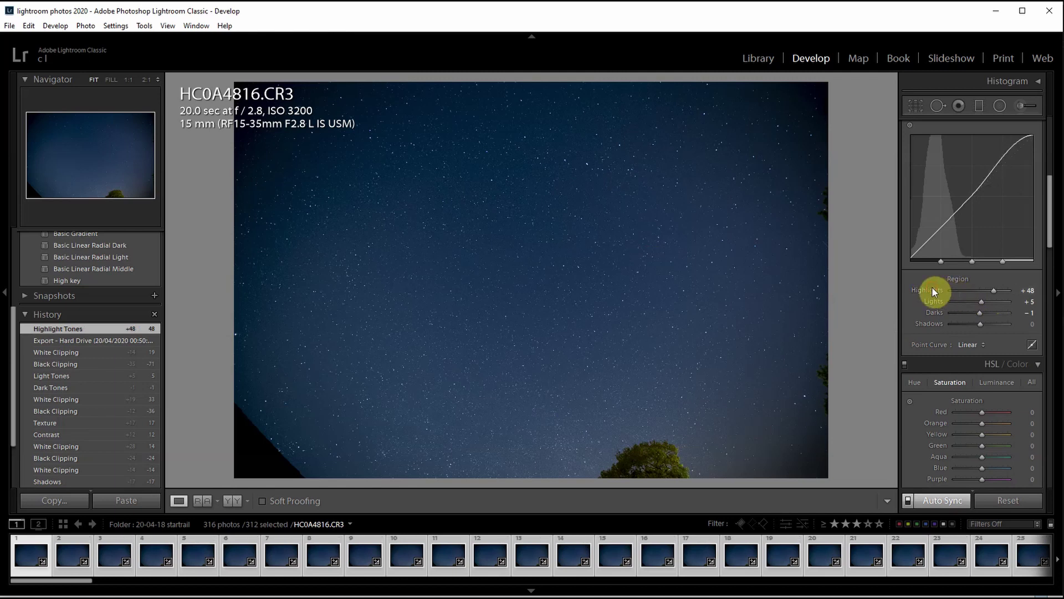
{"action": "double_click", "coordinate": [994, 292]}
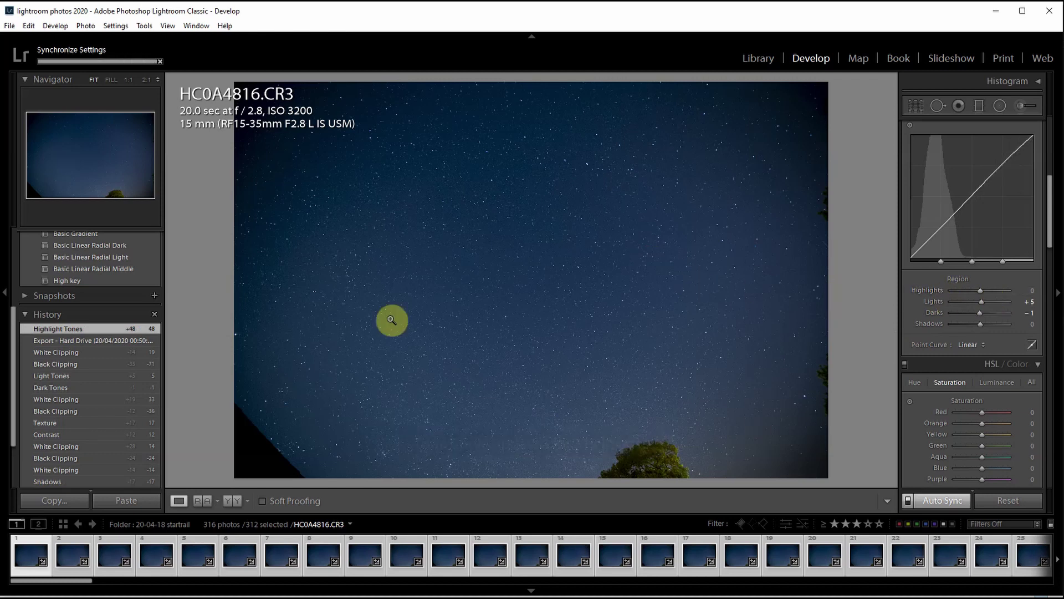
Step: Export the selected photos to the hard drive, into the raw jpgs folder inside night shots on the Desktop
{"action": "left_click", "coordinate": [10, 26]}
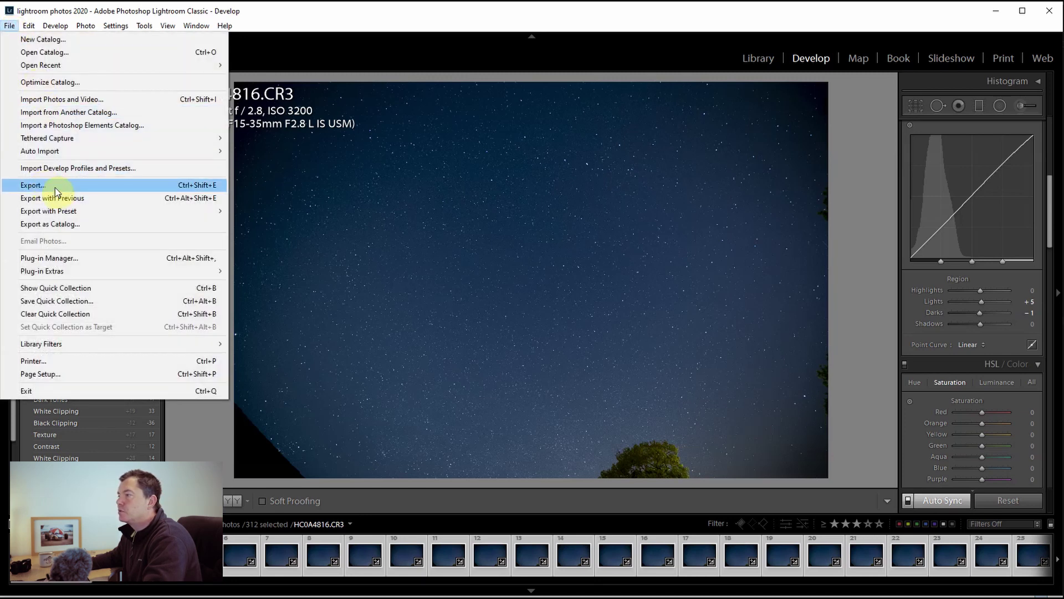
{"action": "left_click", "coordinate": [55, 188]}
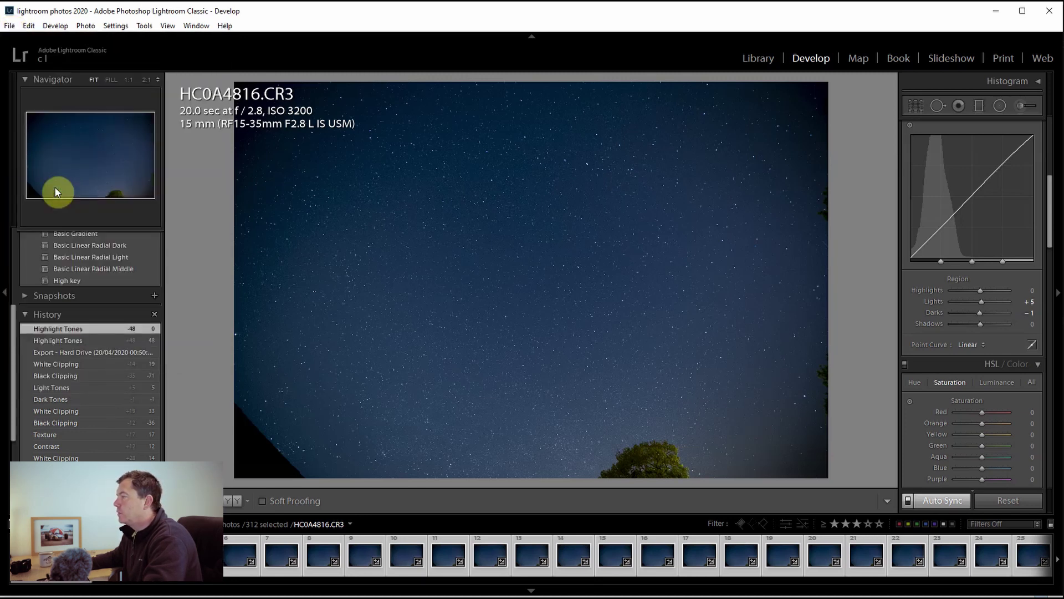
{"action": "left_click", "coordinate": [758, 357]}
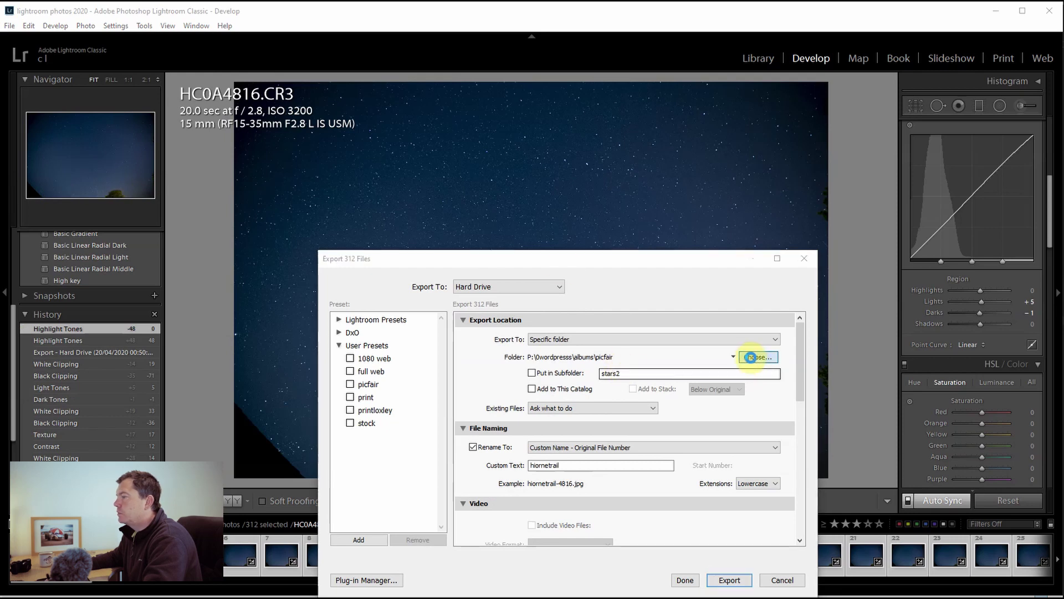
{"action": "scroll", "coordinate": [367, 356], "scroll_direction": "up", "scroll_amount": 5}
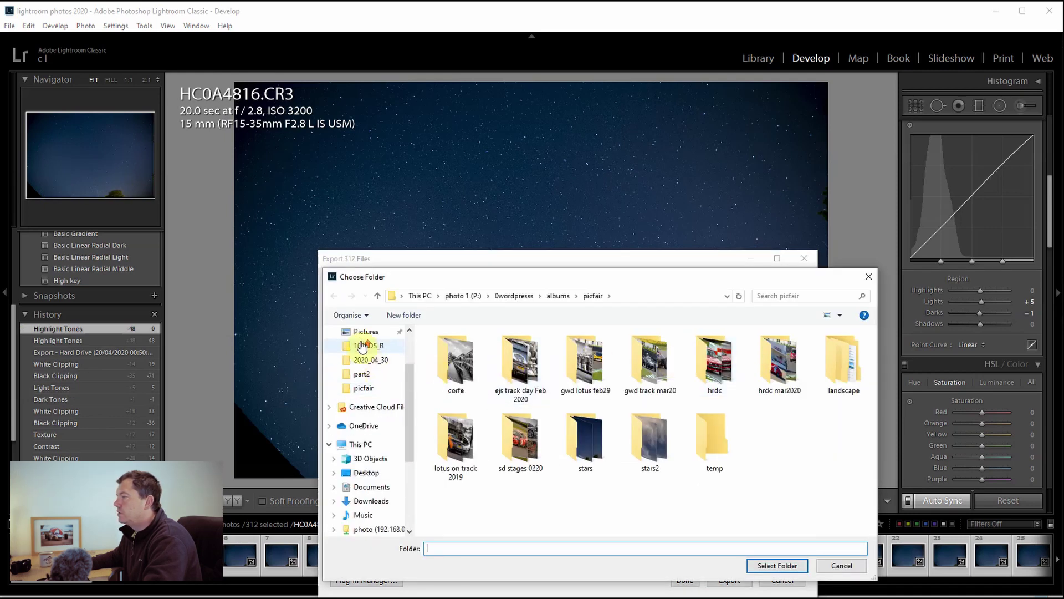
{"action": "left_click", "coordinate": [367, 356]}
{"action": "left_click", "coordinate": [490, 356]}
{"action": "double_click", "coordinate": [491, 357]}
{"action": "double_click", "coordinate": [451, 363]}
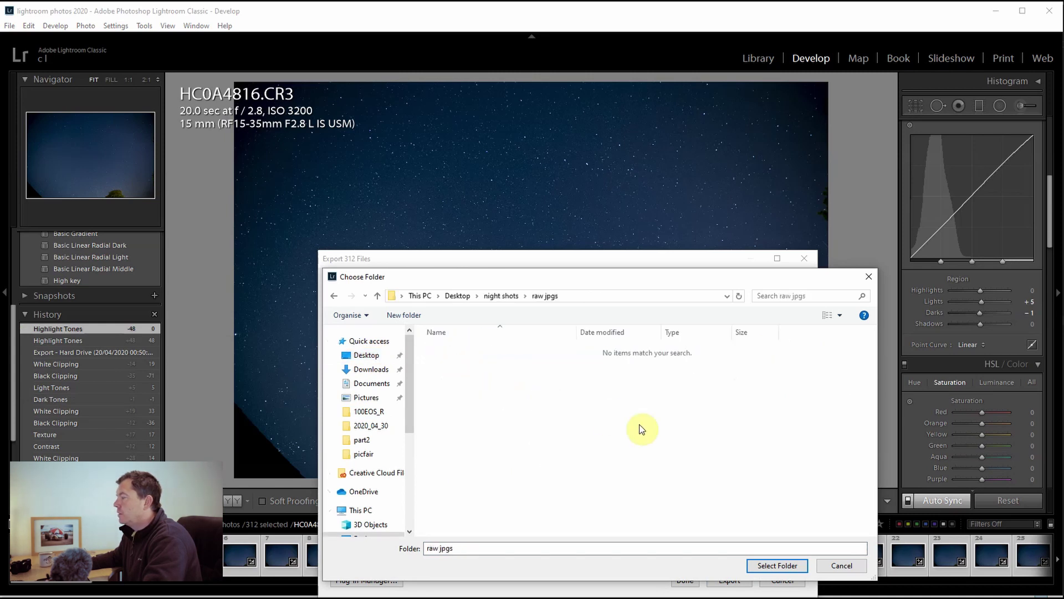
{"action": "left_click", "coordinate": [778, 566]}
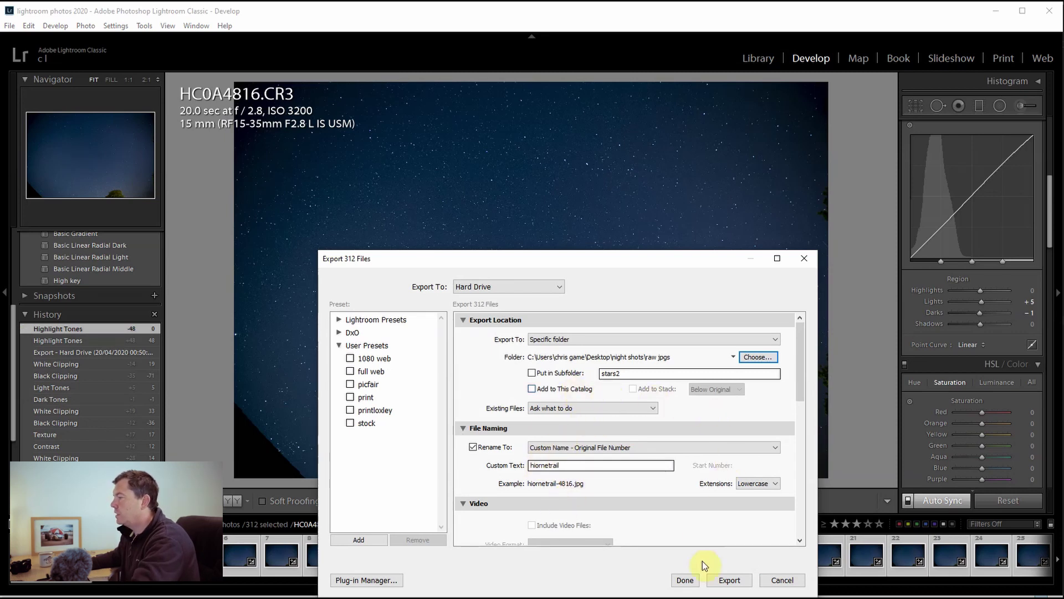
{"action": "left_click", "coordinate": [728, 580]}
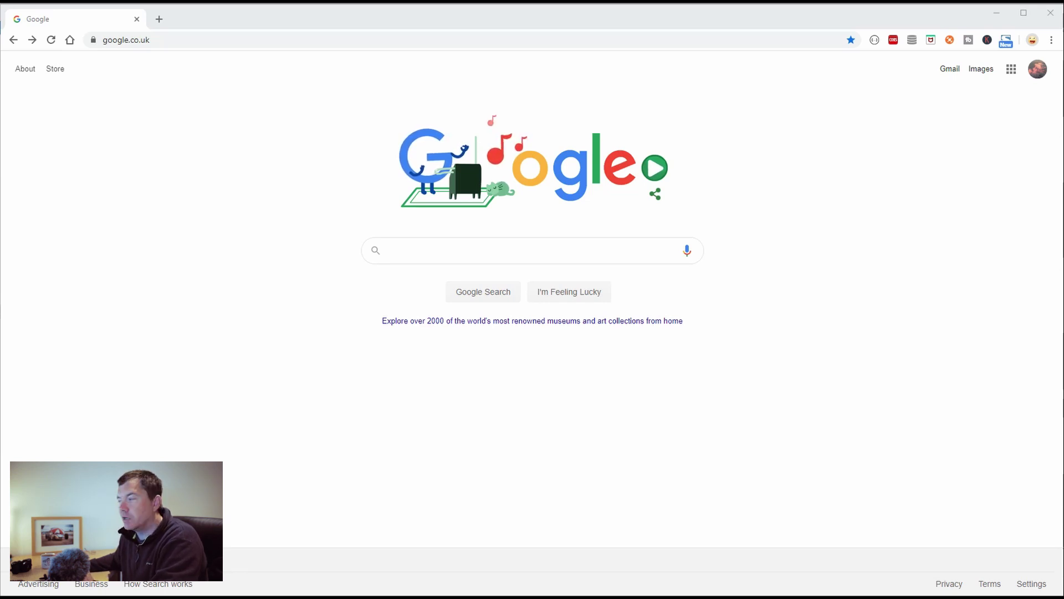
Step: Search Google for starstax in the web browser and find the Windows downloads on the StarStaX page
{"action": "left_click", "coordinate": [418, 247]}
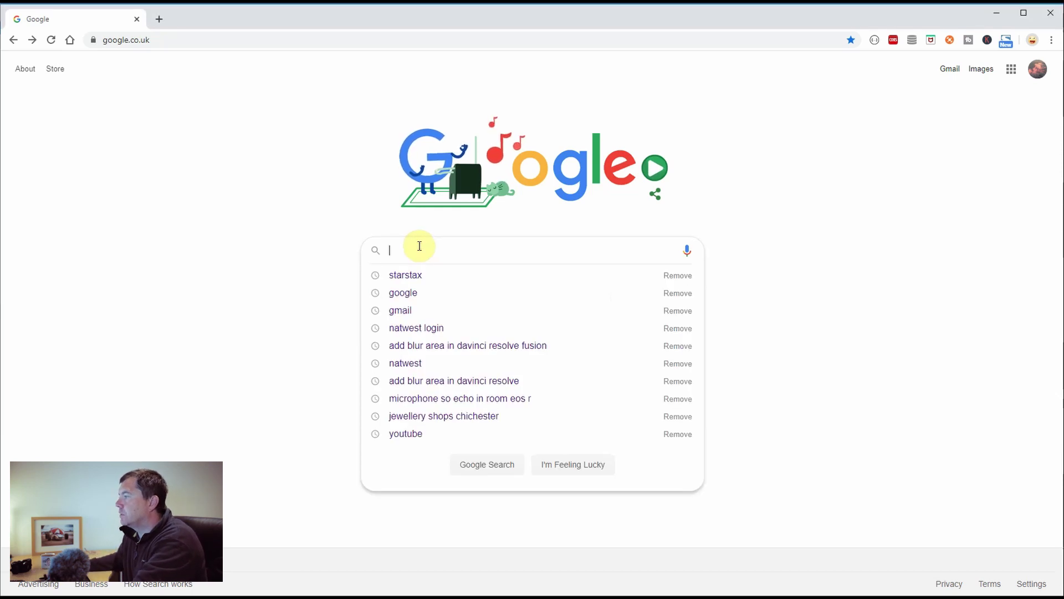
{"action": "left_click", "coordinate": [406, 275]}
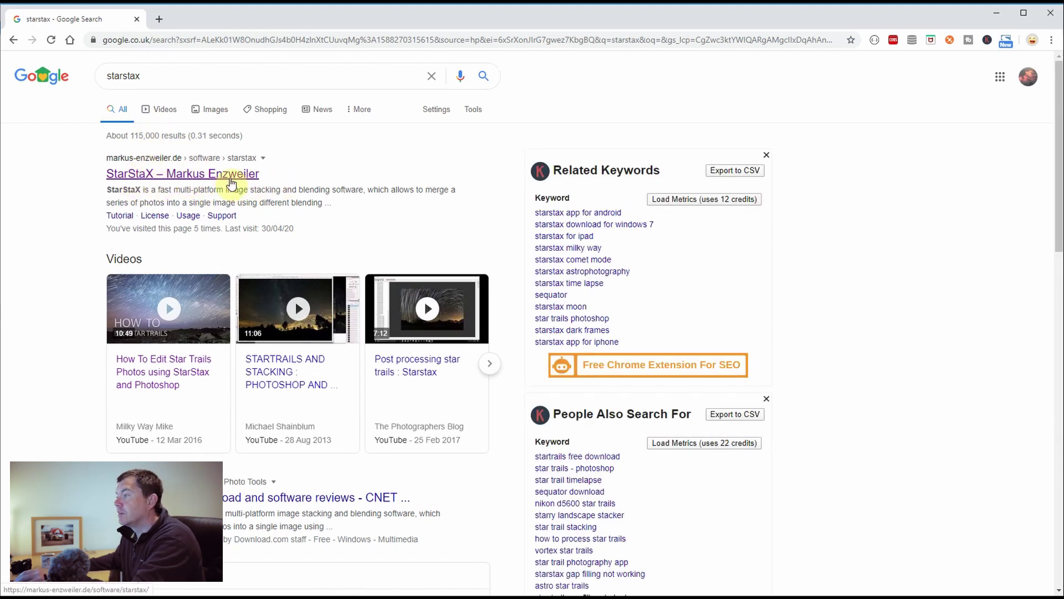
{"action": "left_click", "coordinate": [180, 173]}
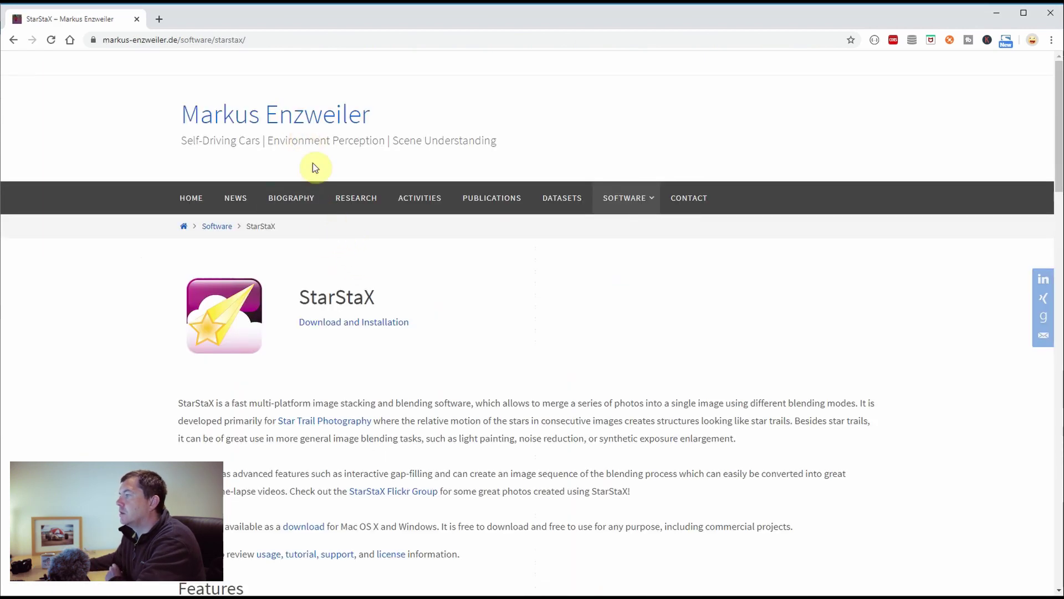
{"action": "left_click", "coordinate": [323, 321]}
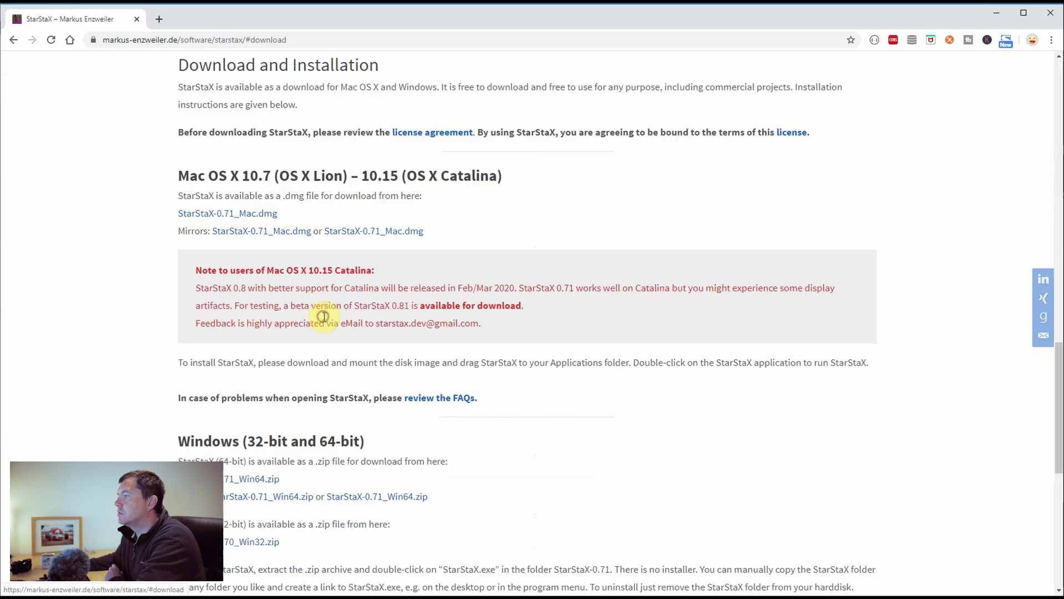
{"action": "scroll", "coordinate": [383, 348], "scroll_direction": "down", "scroll_amount": 1}
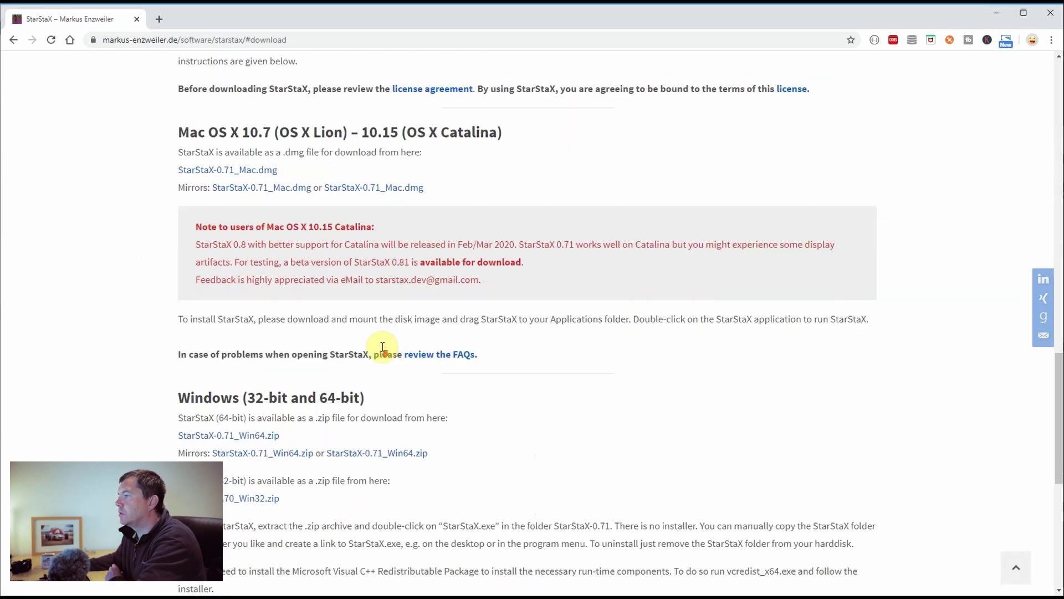
{"action": "scroll", "coordinate": [381, 344], "scroll_direction": "down", "scroll_amount": 5}
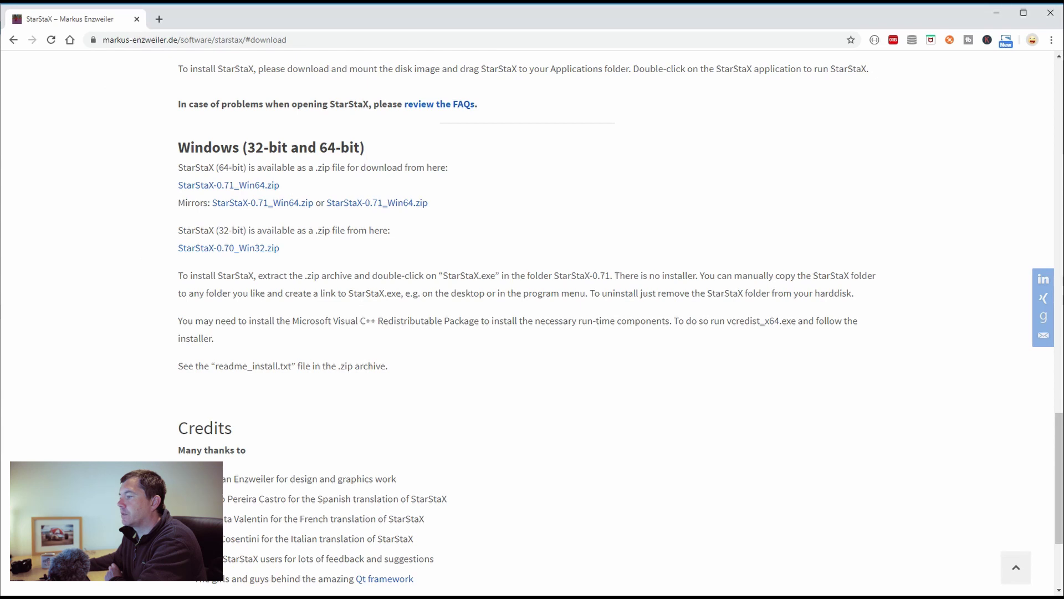
Step: Switch to File Explorer and open the _software folder inside night shots
{"action": "left_click", "coordinate": [216, 581]}
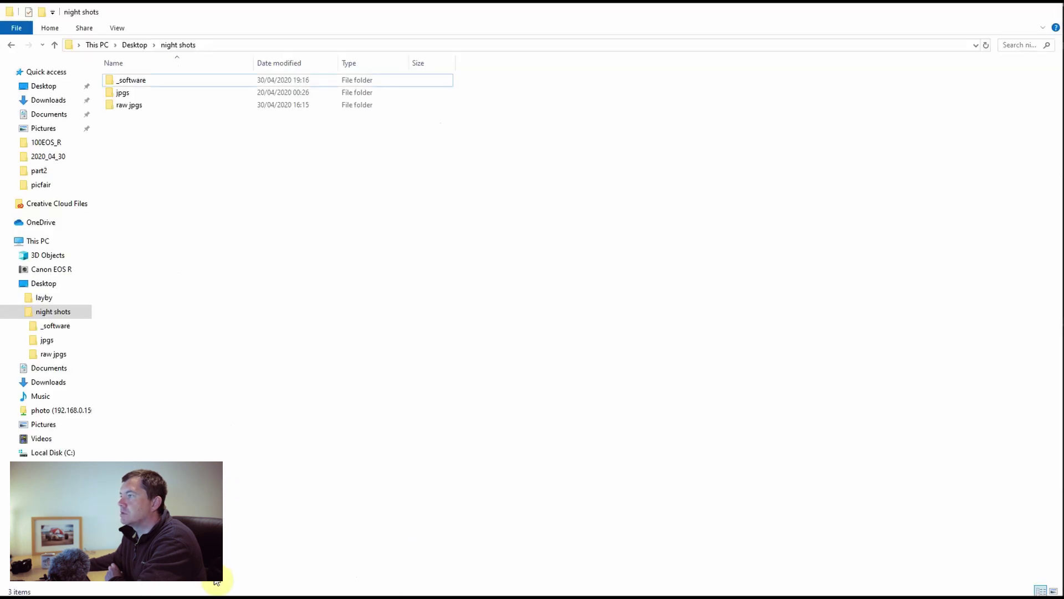
{"action": "left_click", "coordinate": [143, 83]}
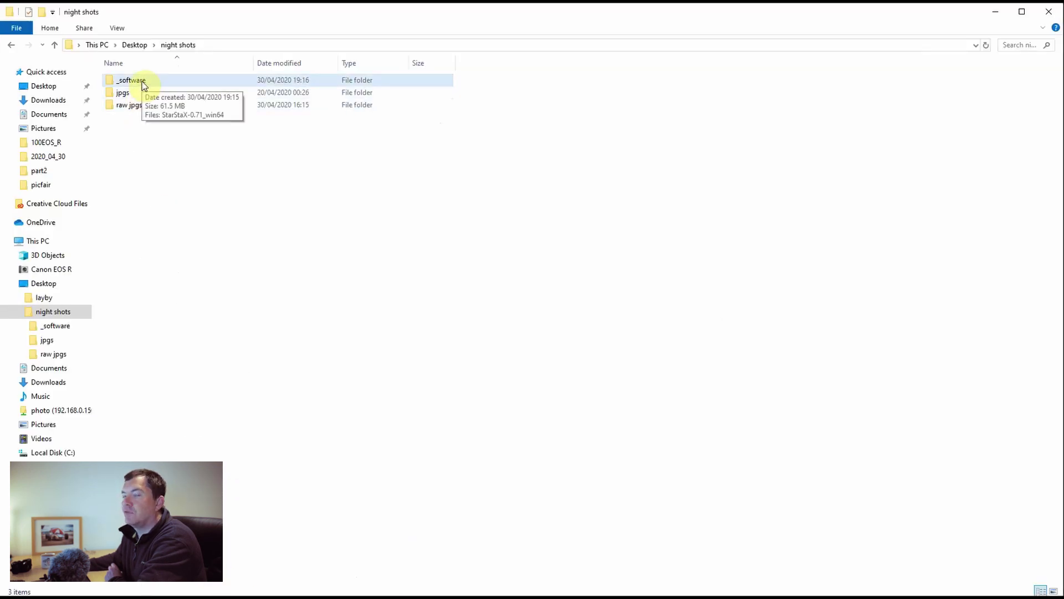
{"action": "left_click", "coordinate": [143, 82]}
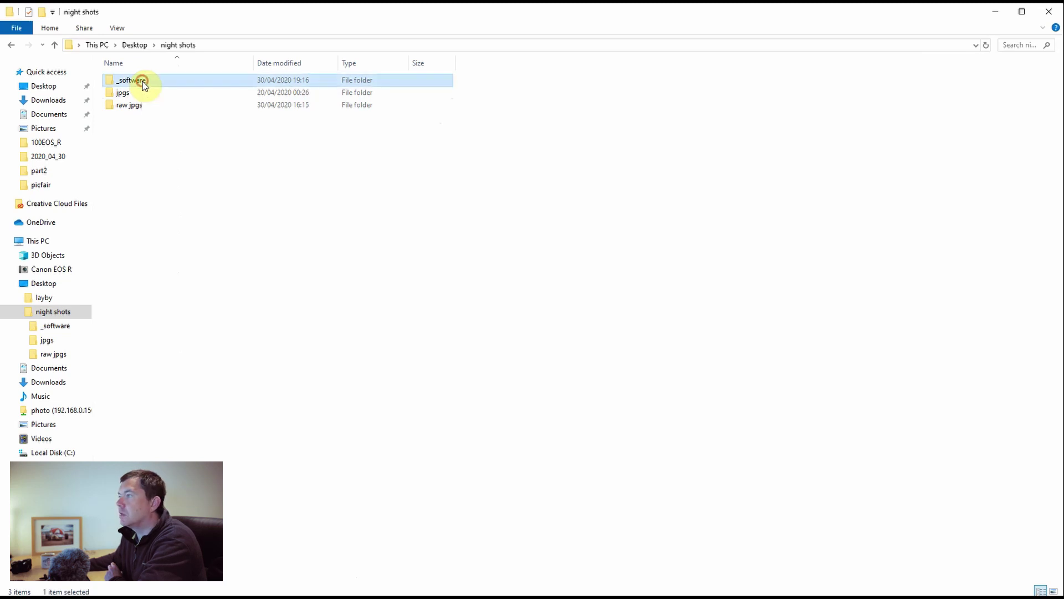
{"action": "double_click", "coordinate": [143, 82]}
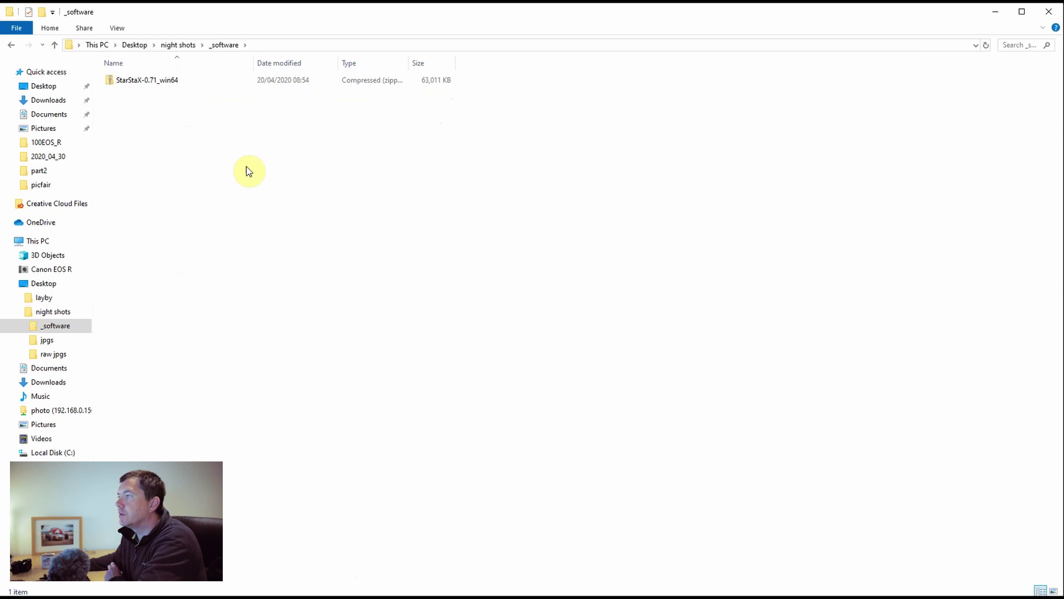
Step: Extract the StarStaX-0.71_win64 archive into the _software folder inside night shots on the Desktop
{"action": "right_click", "coordinate": [153, 83]}
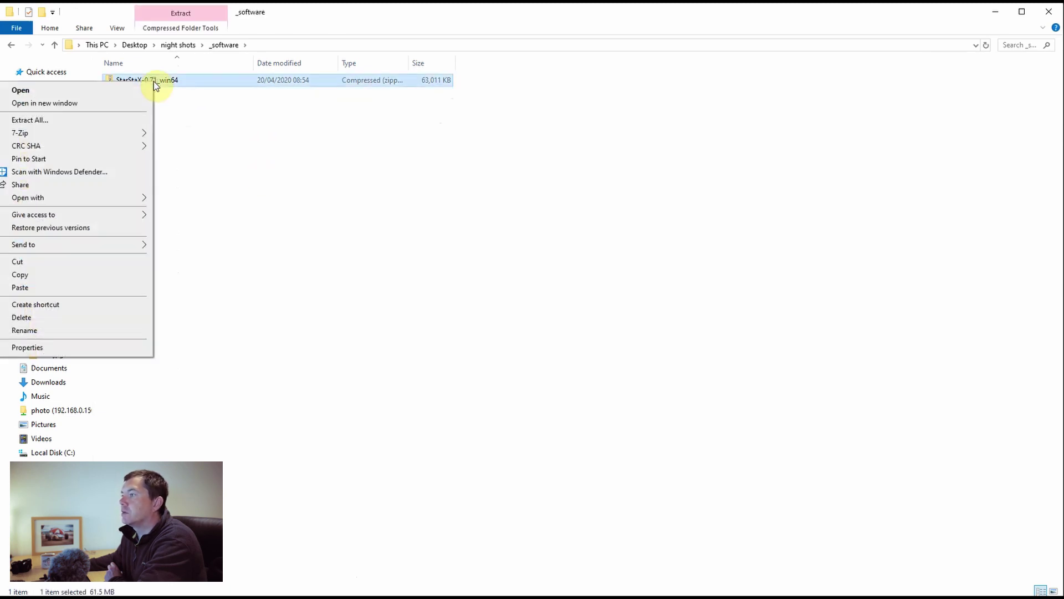
{"action": "left_click", "coordinate": [103, 121]}
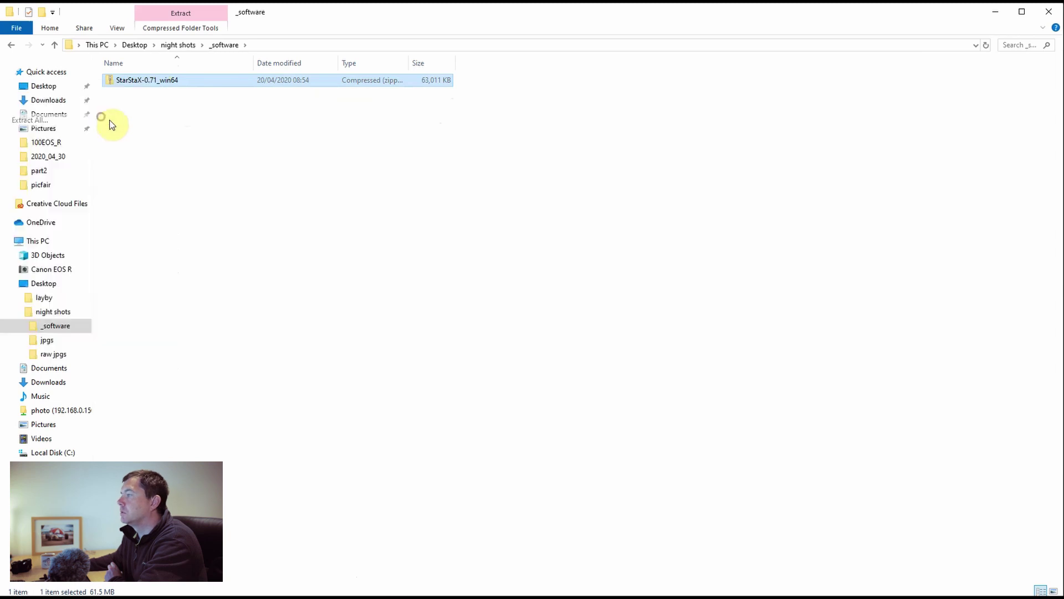
{"action": "left_click", "coordinate": [643, 255]}
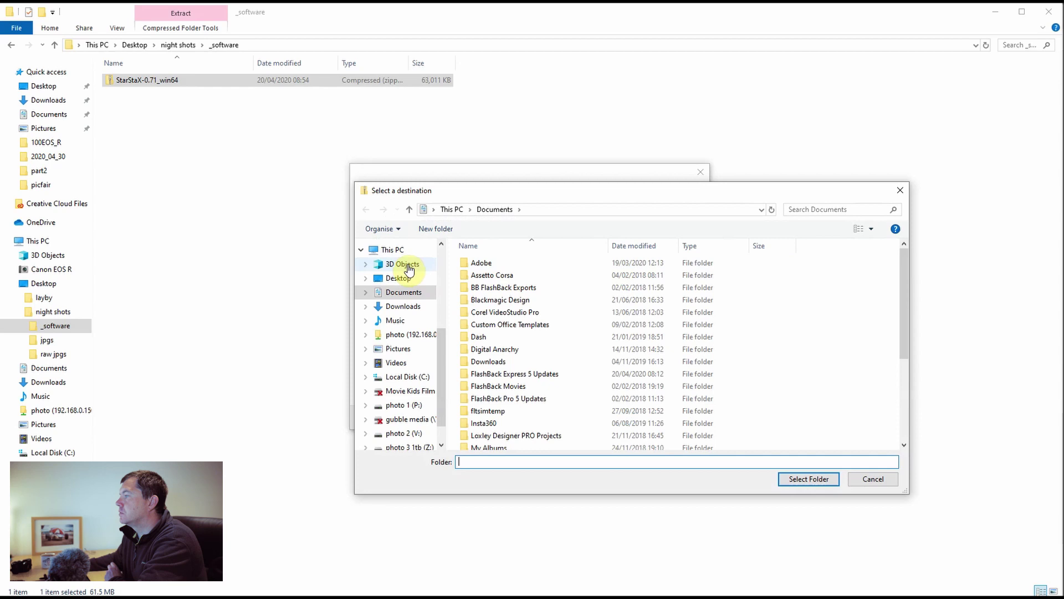
{"action": "left_click", "coordinate": [399, 278]}
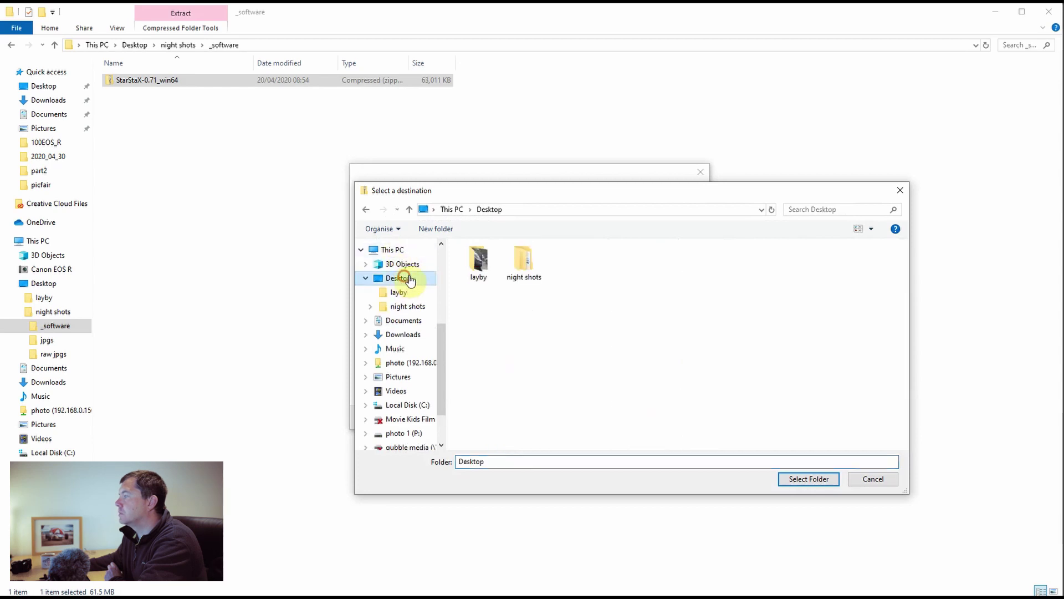
{"action": "double_click", "coordinate": [525, 266]}
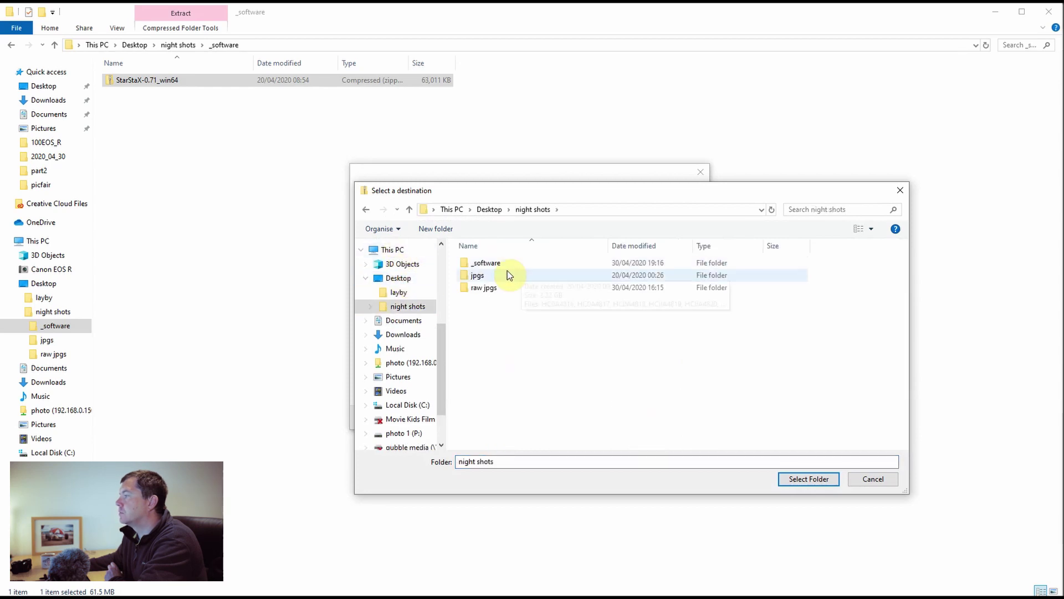
{"action": "double_click", "coordinate": [492, 262]}
{"action": "left_click", "coordinate": [810, 478]}
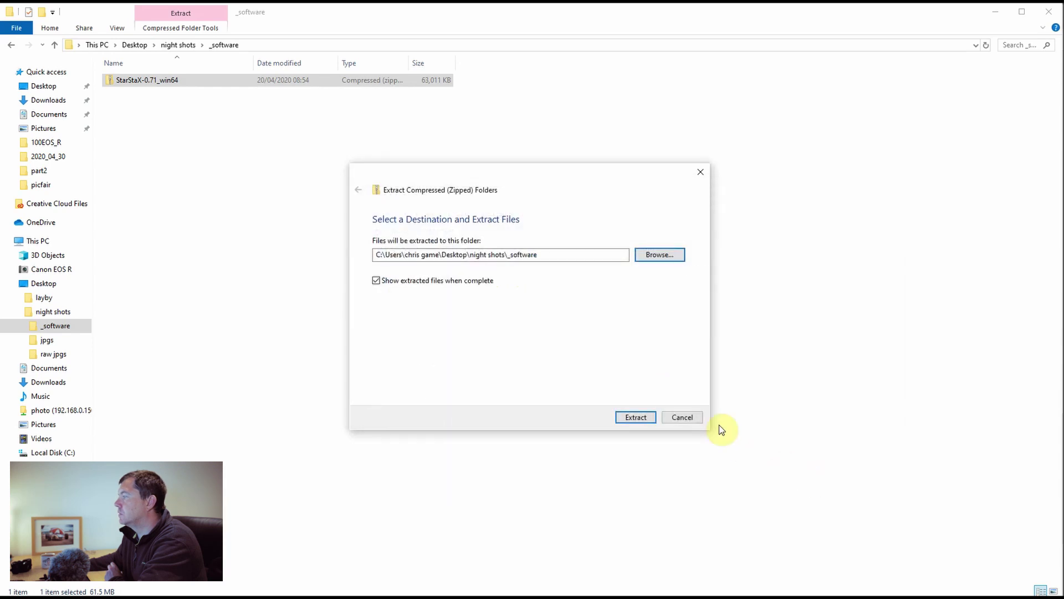
{"action": "left_click", "coordinate": [646, 417]}
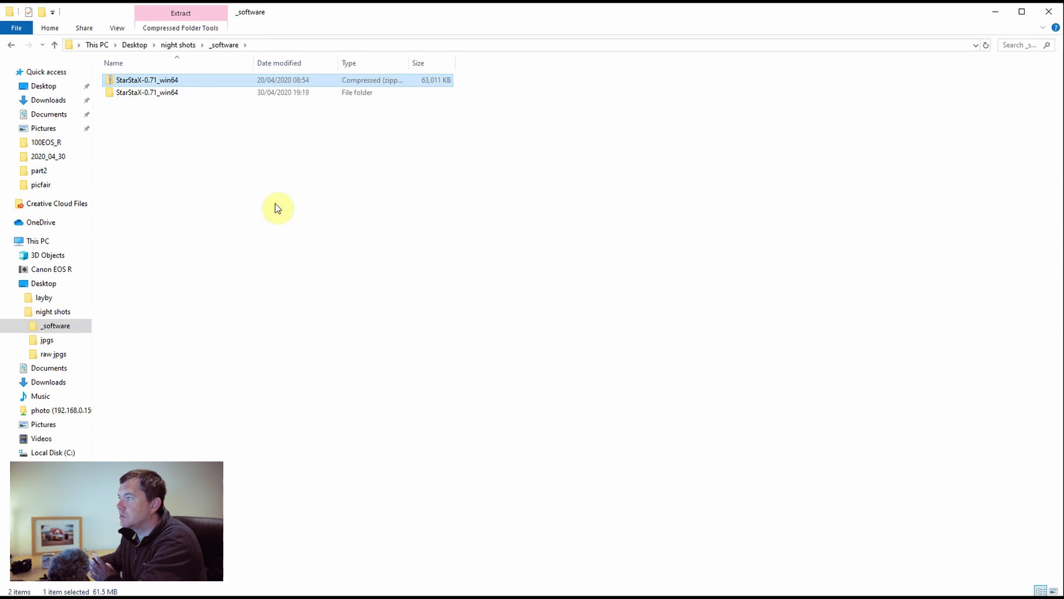
Step: Launch the StarStaX application from the StarStaX-0.71 folder inside the extracted StarStaX-0.71_win64 folder
{"action": "double_click", "coordinate": [148, 93]}
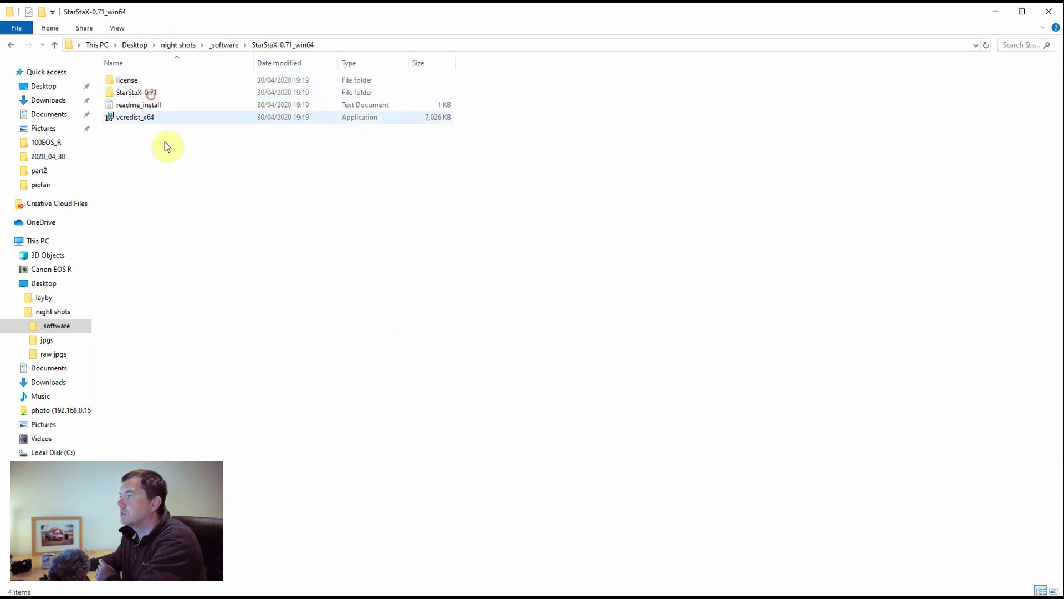
{"action": "double_click", "coordinate": [143, 93]}
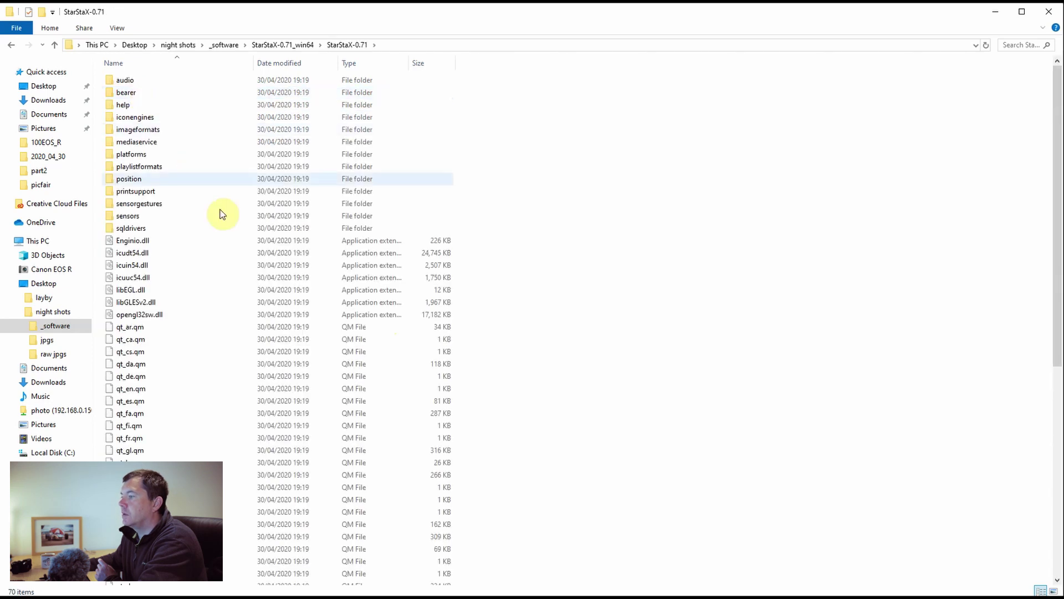
{"action": "scroll", "coordinate": [236, 297], "scroll_direction": "down", "scroll_amount": 3}
{"action": "scroll", "coordinate": [235, 297], "scroll_direction": "down", "scroll_amount": 6}
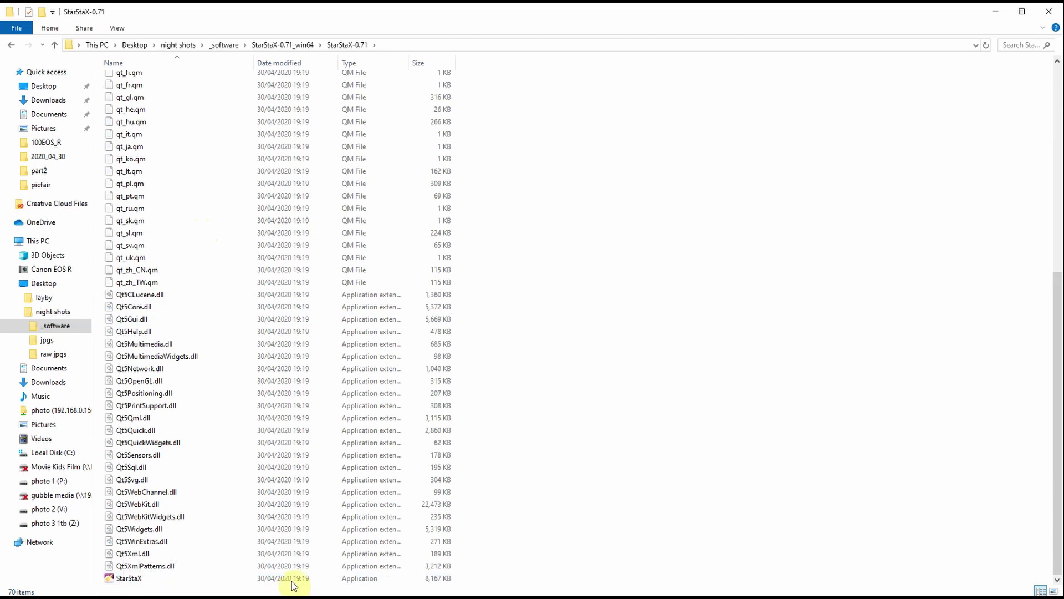
{"action": "right_click", "coordinate": [148, 580]}
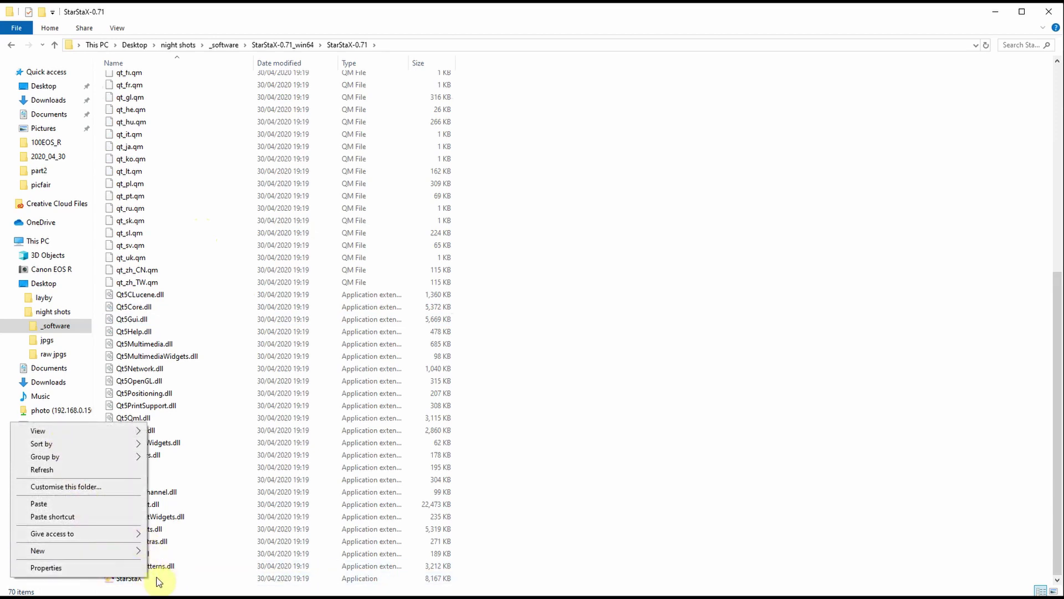
{"action": "left_click", "coordinate": [551, 506]}
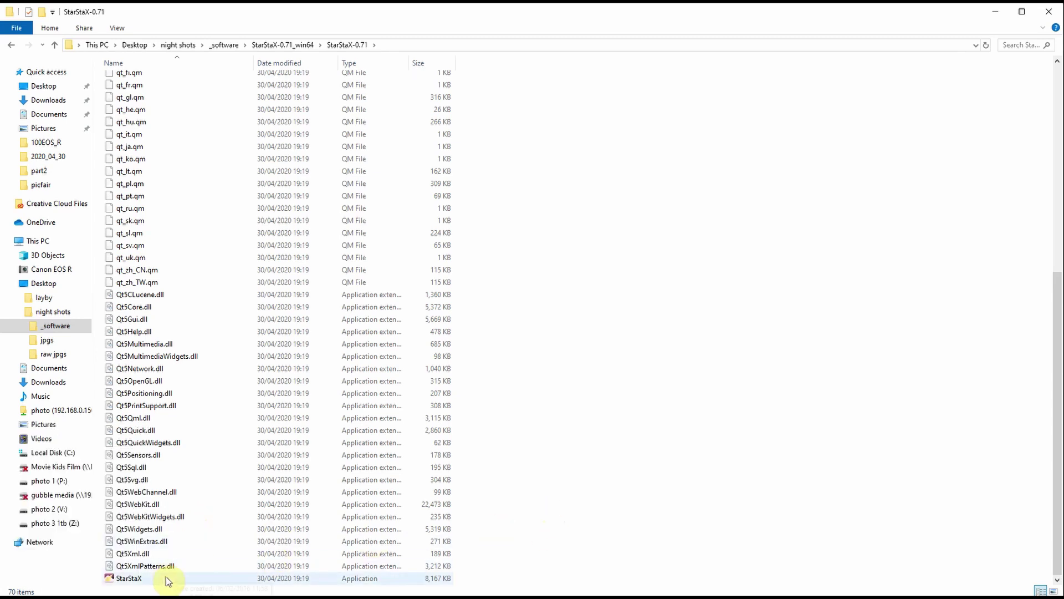
{"action": "left_click", "coordinate": [137, 578]}
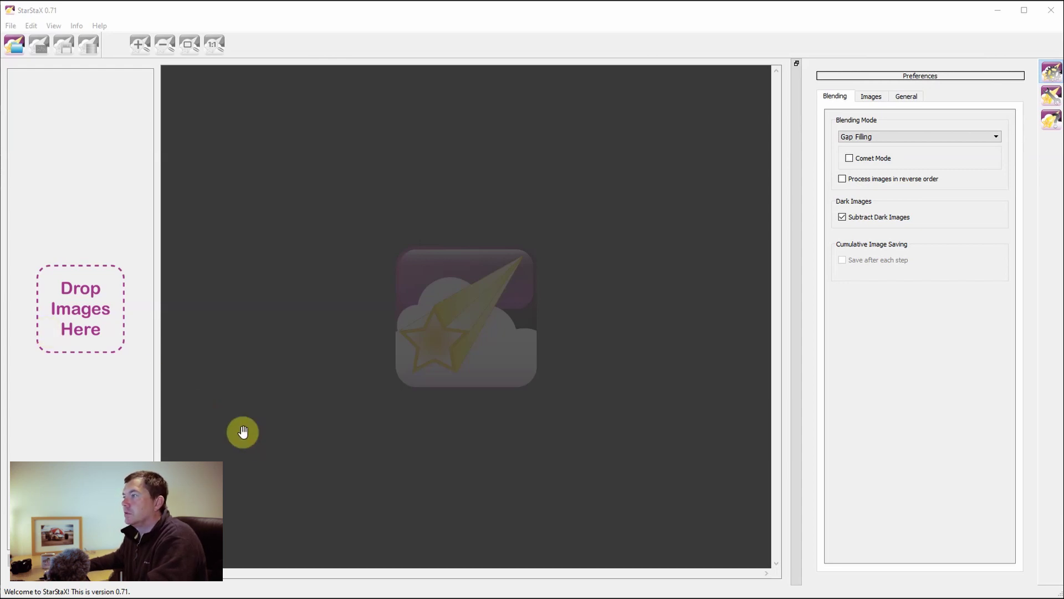
Step: Load all the star images from the raw jpgs folder inside night shots on the Desktop
{"action": "left_click", "coordinate": [10, 26]}
{"action": "left_click", "coordinate": [34, 41]}
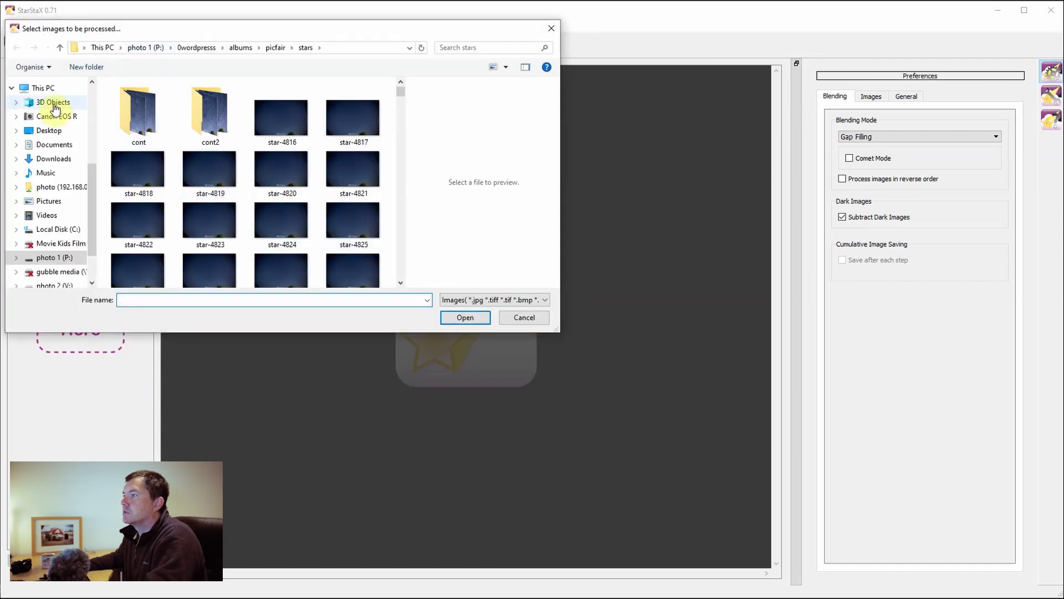
{"action": "left_click", "coordinate": [50, 130]}
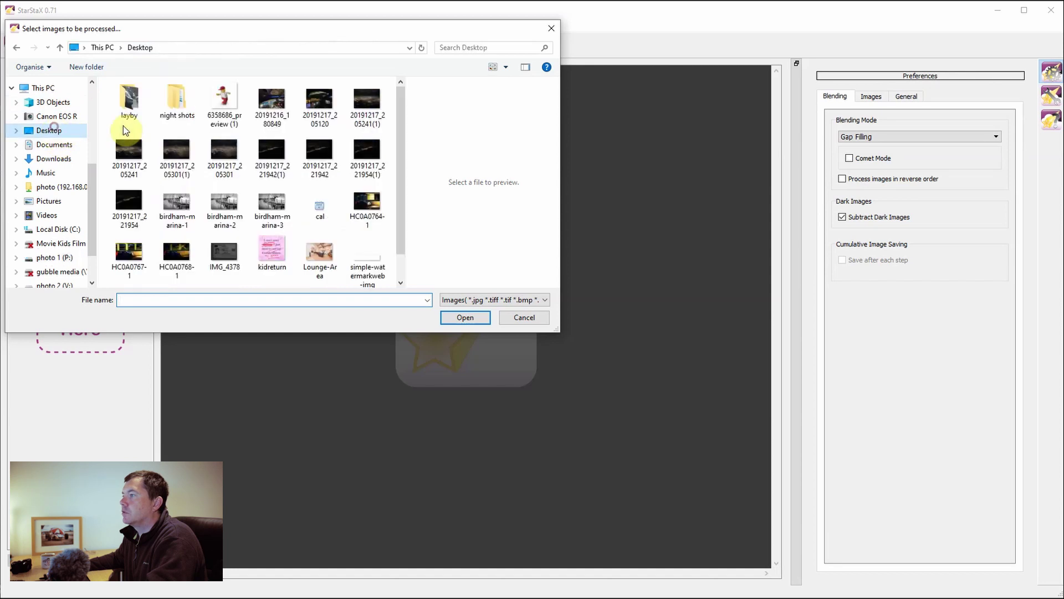
{"action": "double_click", "coordinate": [176, 108]}
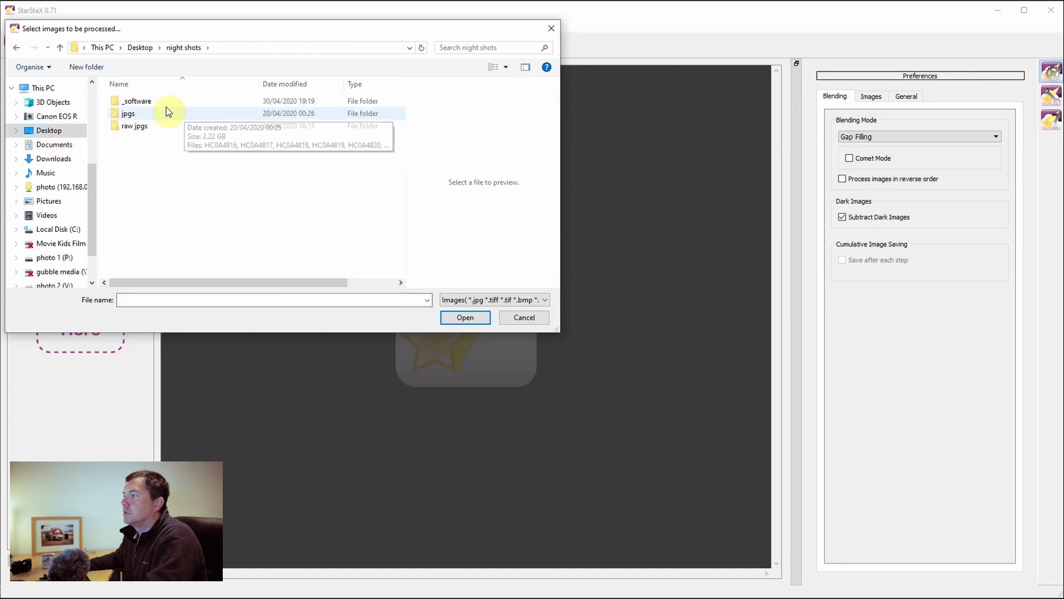
{"action": "double_click", "coordinate": [138, 126]}
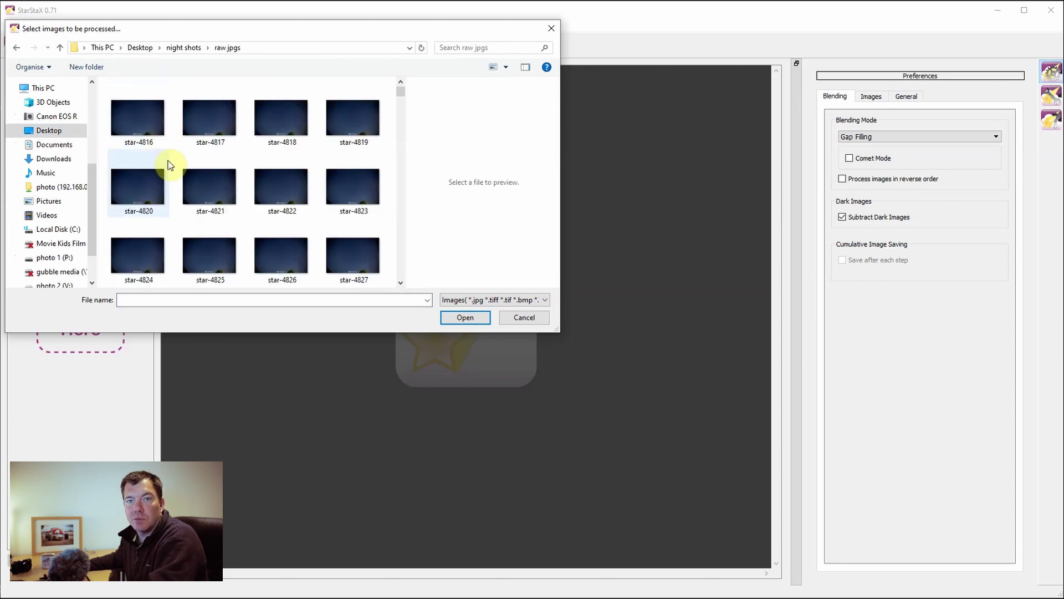
{"action": "left_click", "coordinate": [169, 134]}
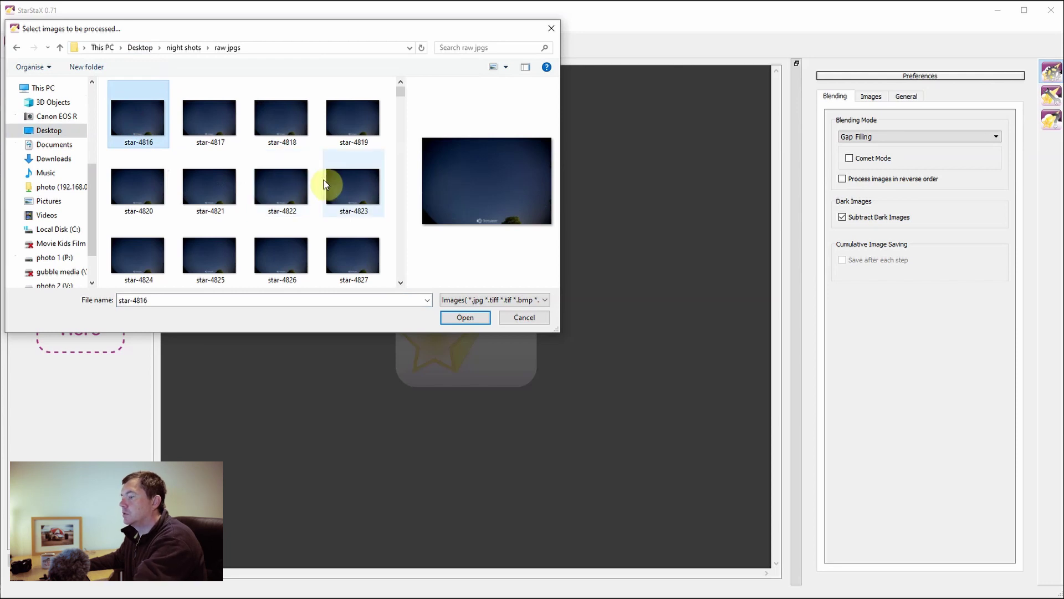
{"action": "key", "text": "ctrl+a"}
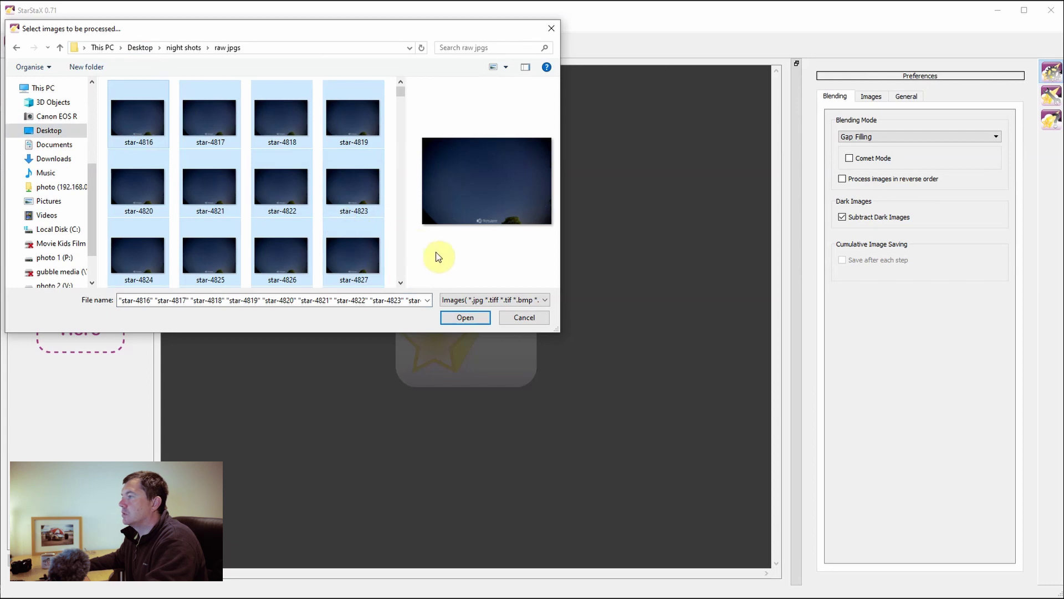
{"action": "left_click", "coordinate": [466, 326]}
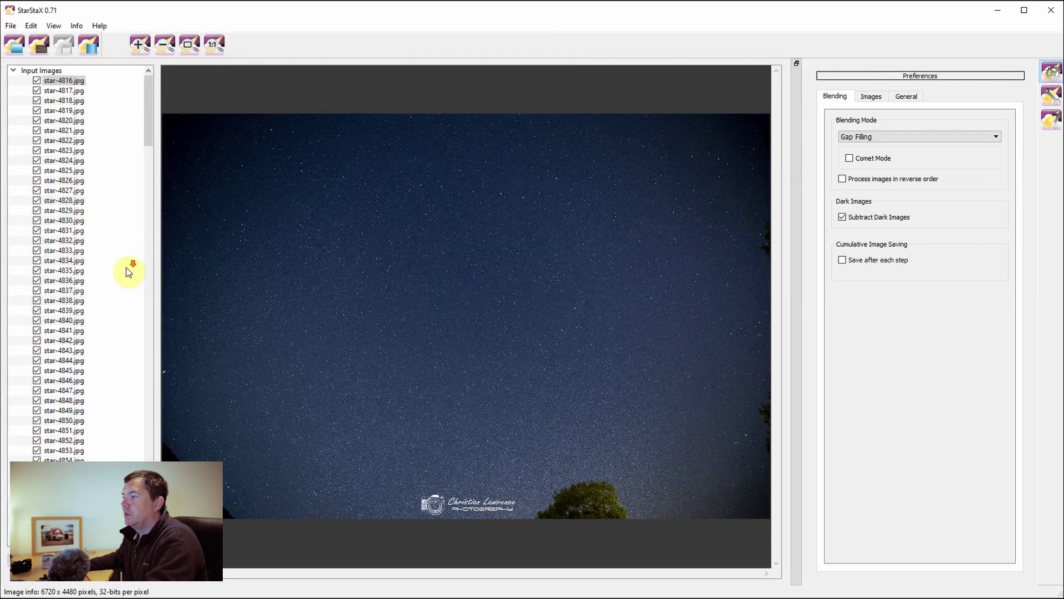
Step: Review the loaded image list, the available blending modes, and the Images and General preferences
{"action": "scroll", "coordinate": [111, 338], "scroll_direction": "down", "scroll_amount": 20}
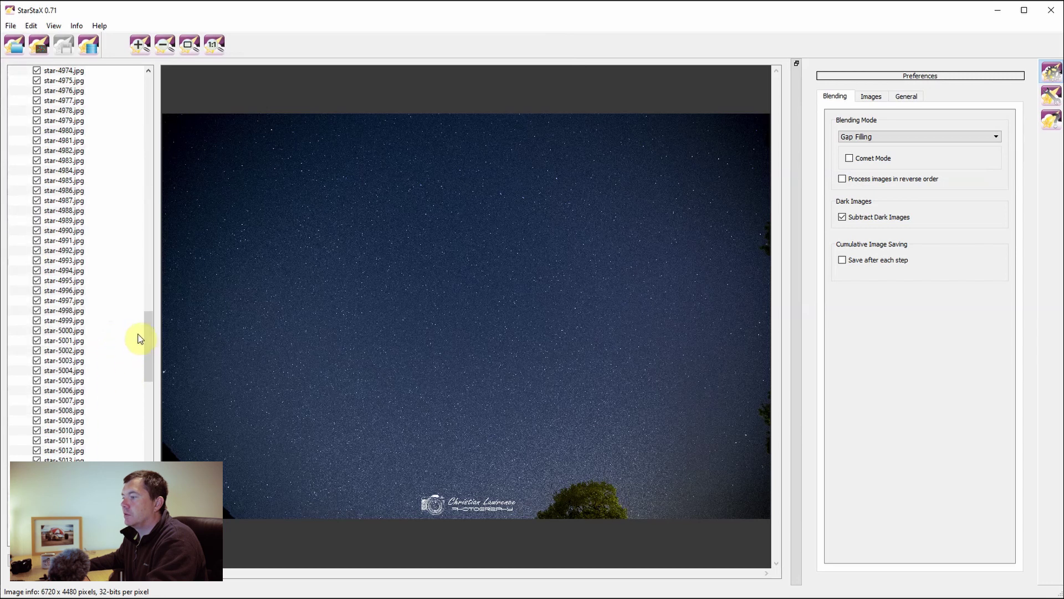
{"action": "left_click_drag", "start_coordinate": [149, 296], "coordinate": [143, 87]}
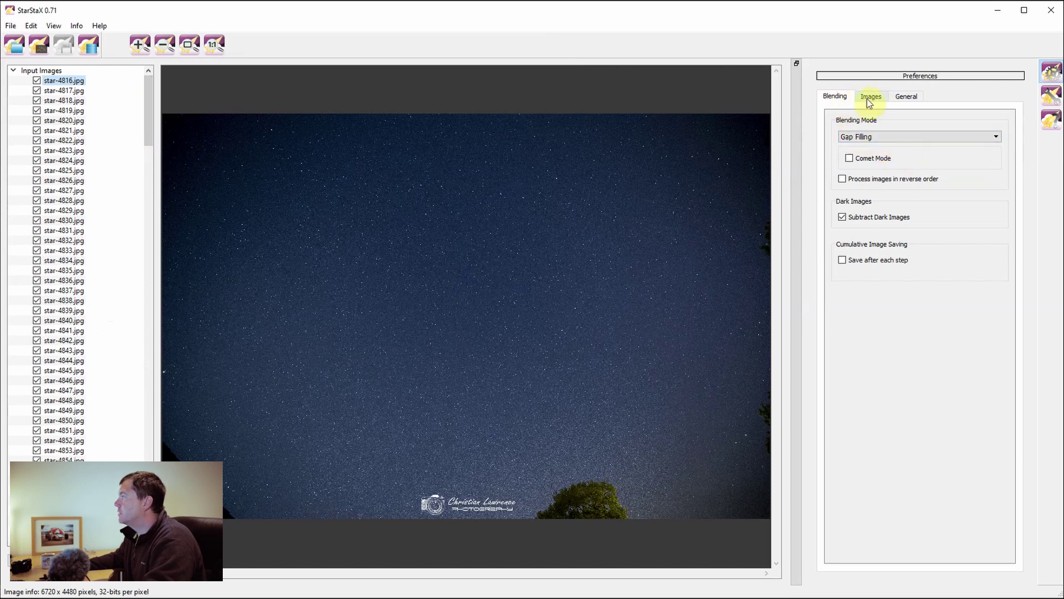
{"action": "left_click", "coordinate": [868, 139]}
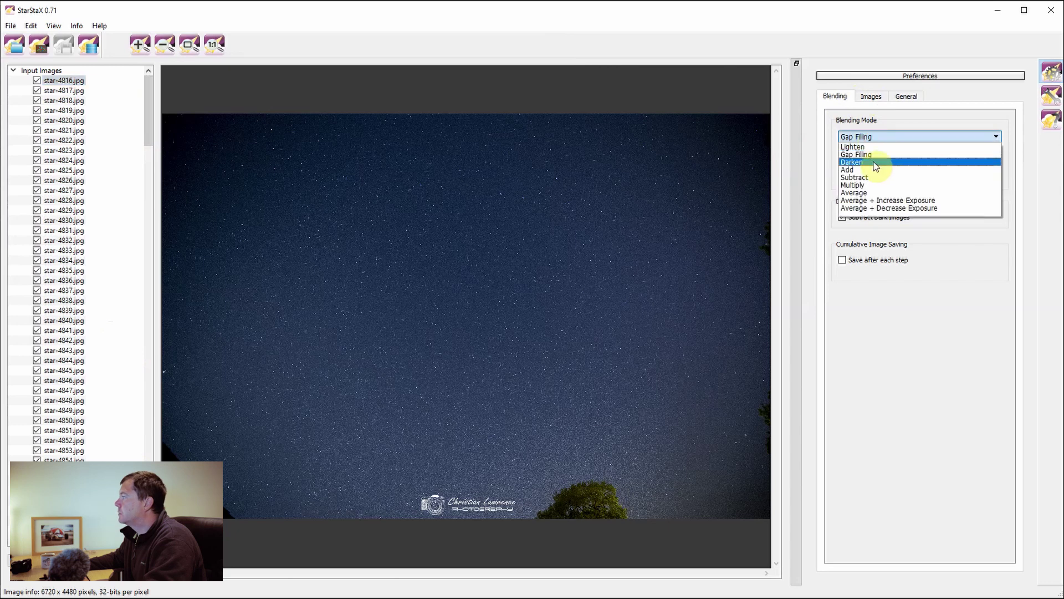
{"action": "left_click", "coordinate": [869, 140]}
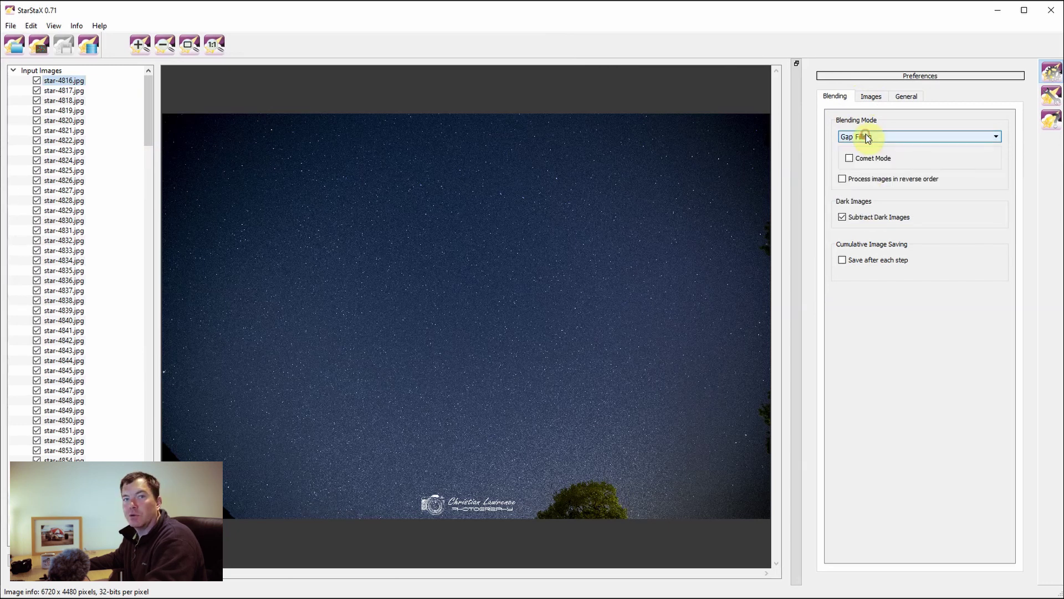
{"action": "mouse_move", "coordinate": [862, 142]}
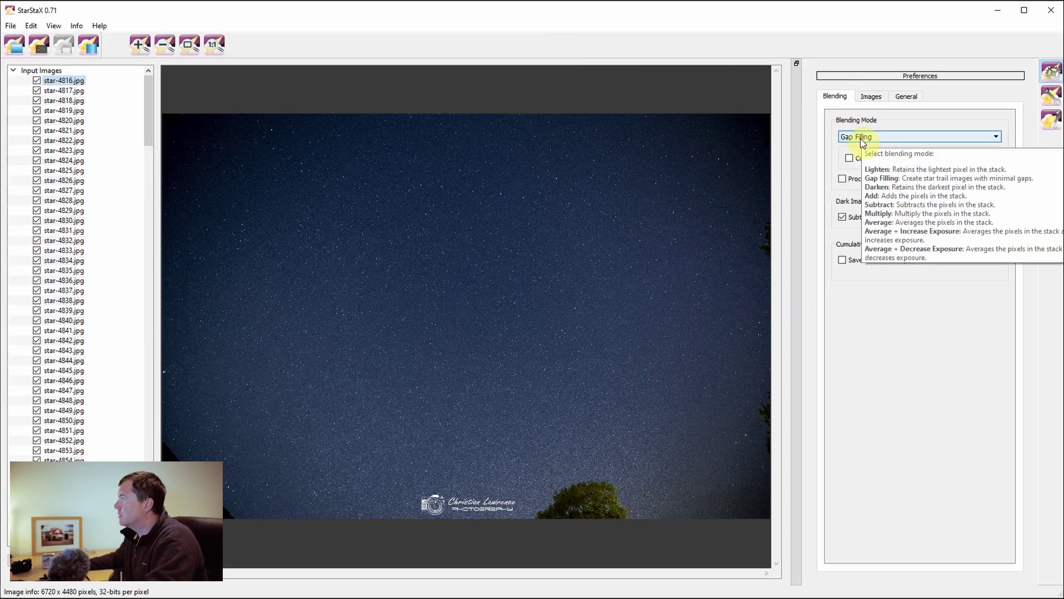
{"action": "left_click", "coordinate": [866, 139]}
{"action": "left_click", "coordinate": [867, 138]}
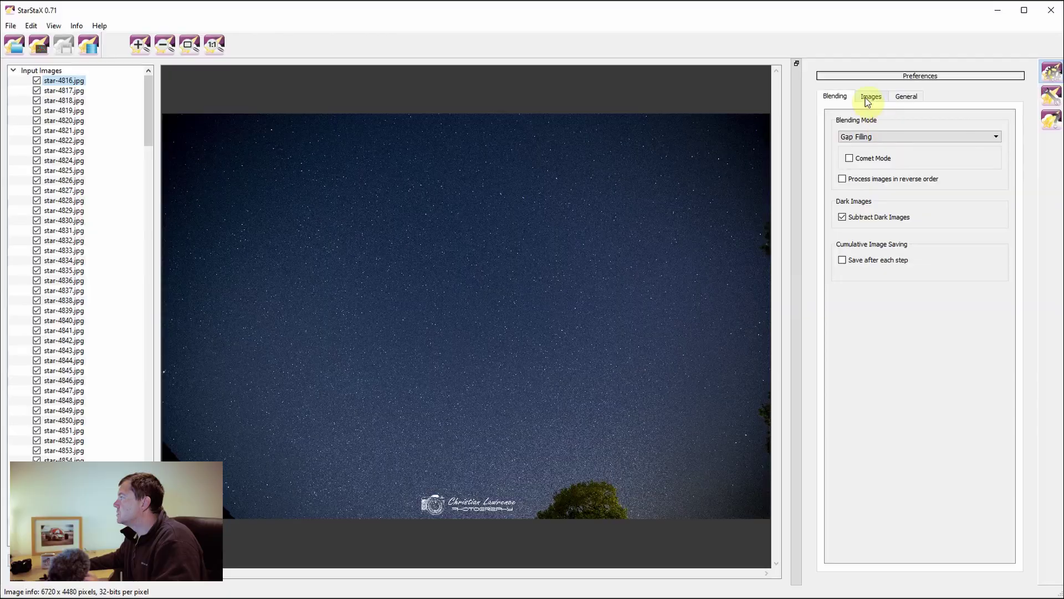
{"action": "left_click", "coordinate": [868, 96]}
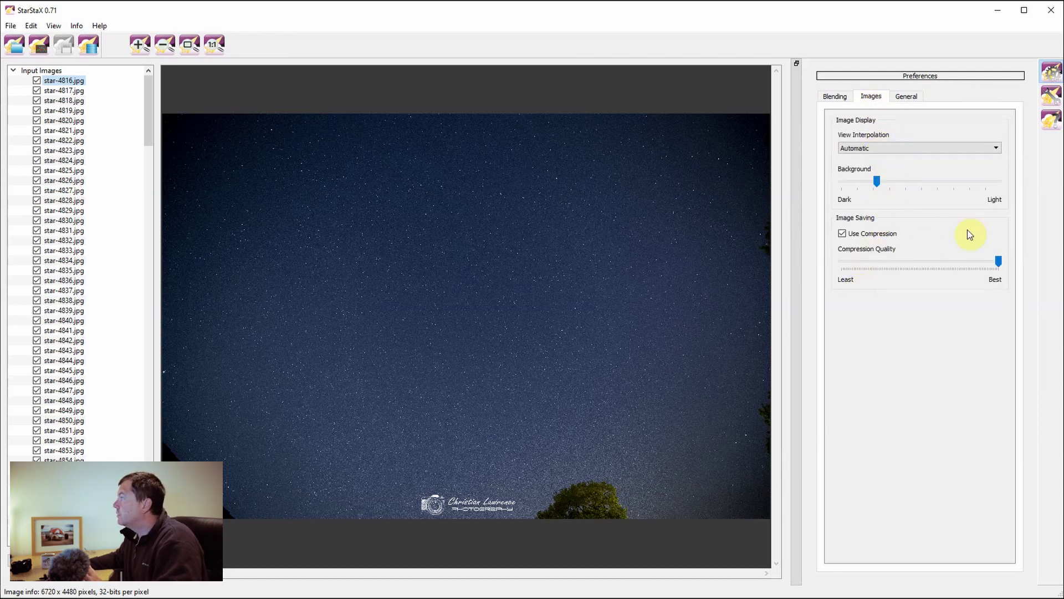
{"action": "left_click", "coordinate": [907, 96]}
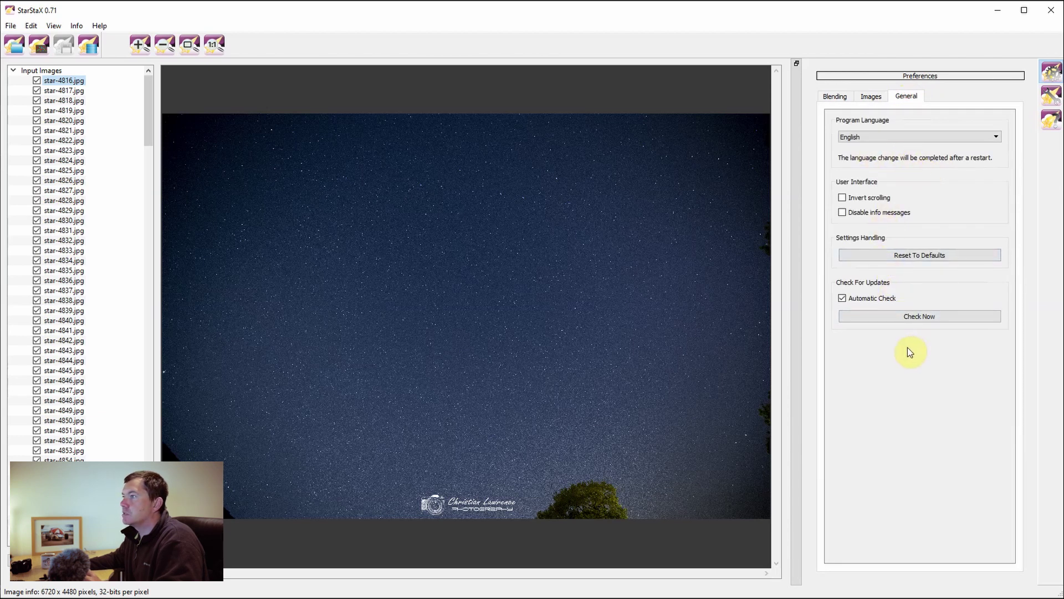
Step: Blend the images with Gap Filling and save the result as StarStaX_star-4816-star-5125_gap_filling in the night shots folder on the Desktop
{"action": "left_click", "coordinate": [92, 51]}
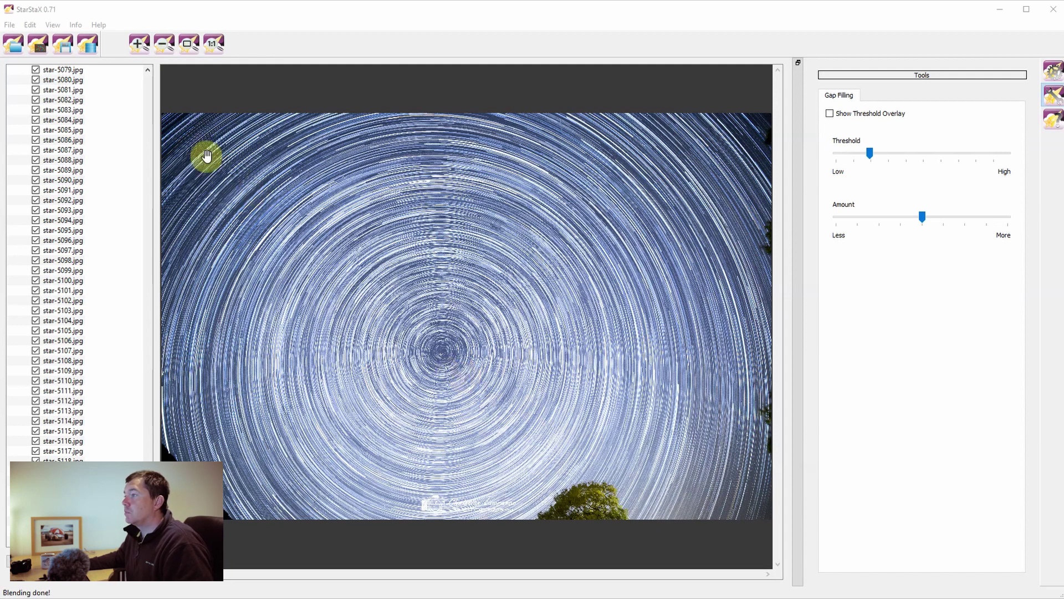
{"action": "left_click", "coordinate": [70, 48]}
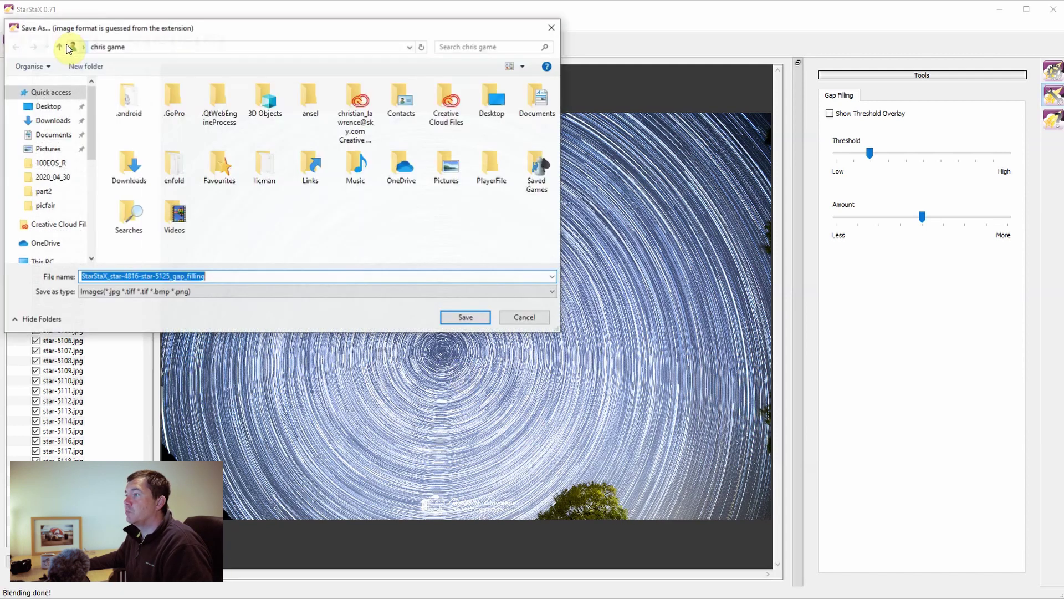
{"action": "left_click", "coordinate": [48, 106]}
{"action": "double_click", "coordinate": [174, 105]}
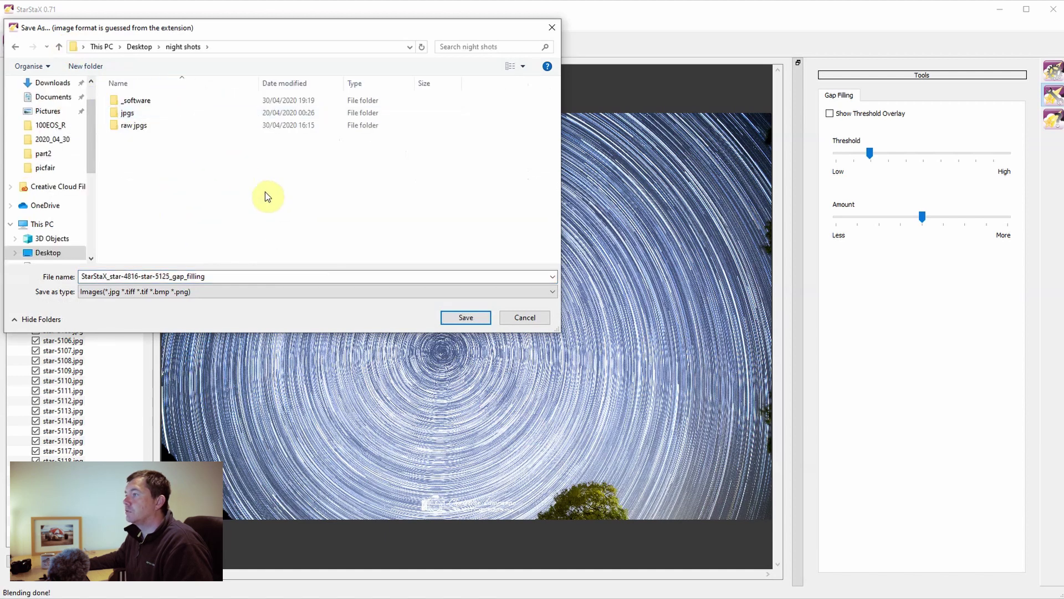
{"action": "left_click", "coordinate": [461, 318]}
{"action": "left_click", "coordinate": [208, 279]}
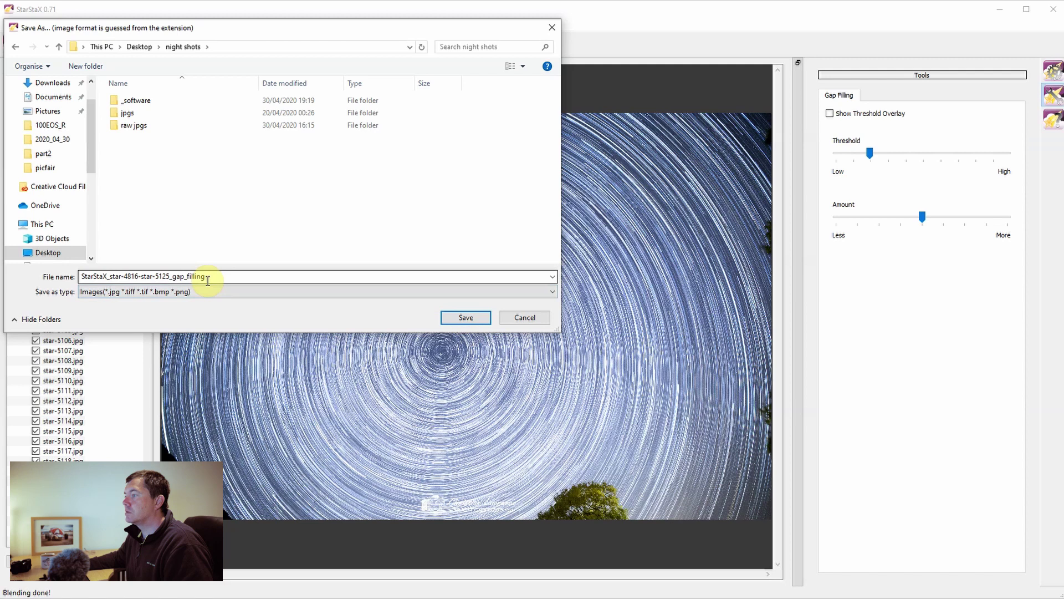
{"action": "left_click", "coordinate": [466, 317]}
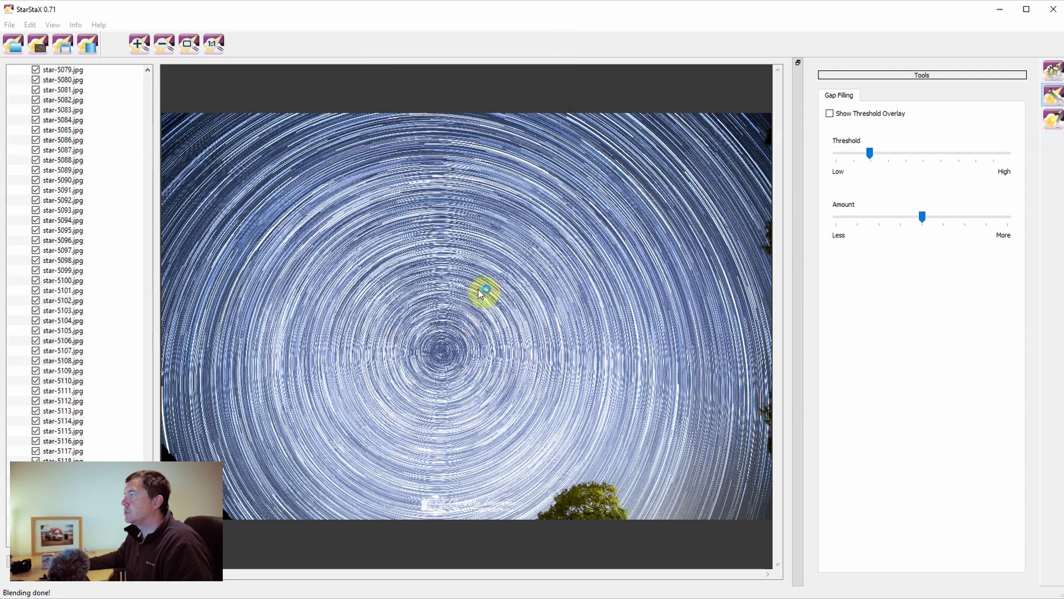
{"action": "left_click", "coordinate": [600, 337]}
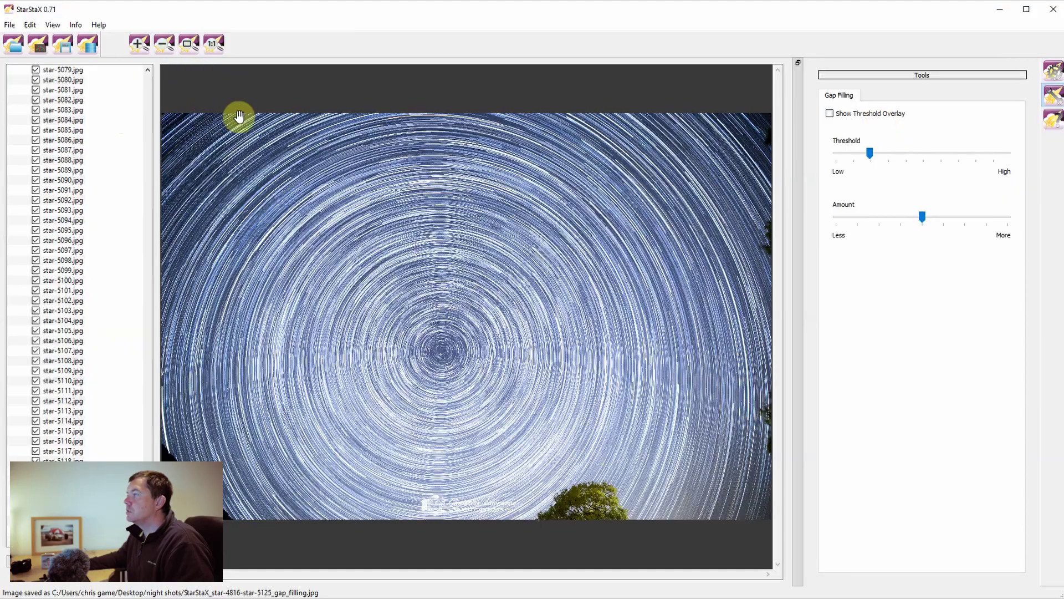
Step: Enable Comet Mode in the blending preferences and blend the images again
{"action": "left_click", "coordinate": [1056, 82]}
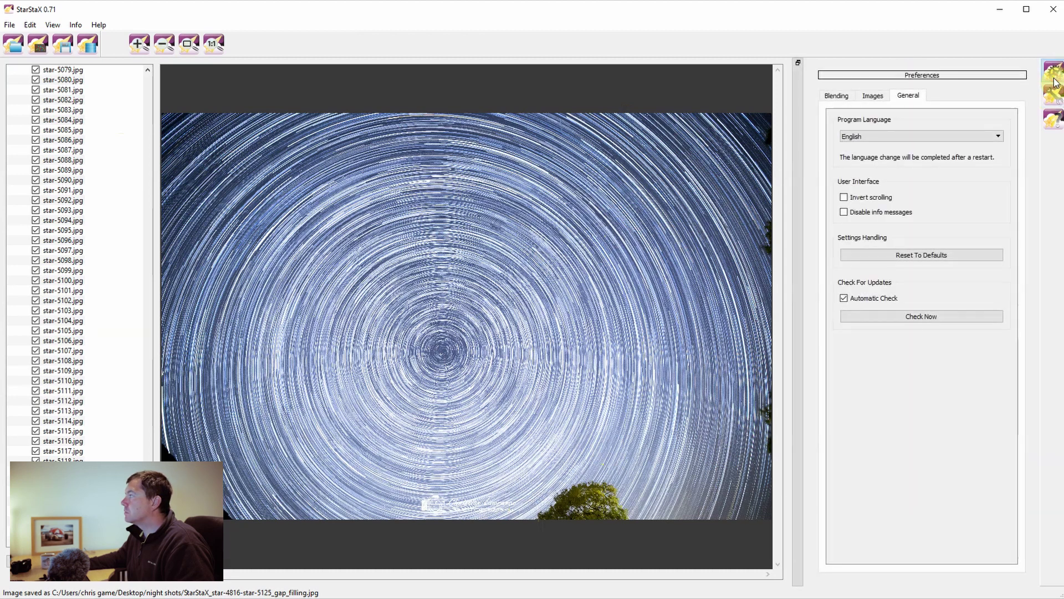
{"action": "left_click", "coordinate": [874, 96]}
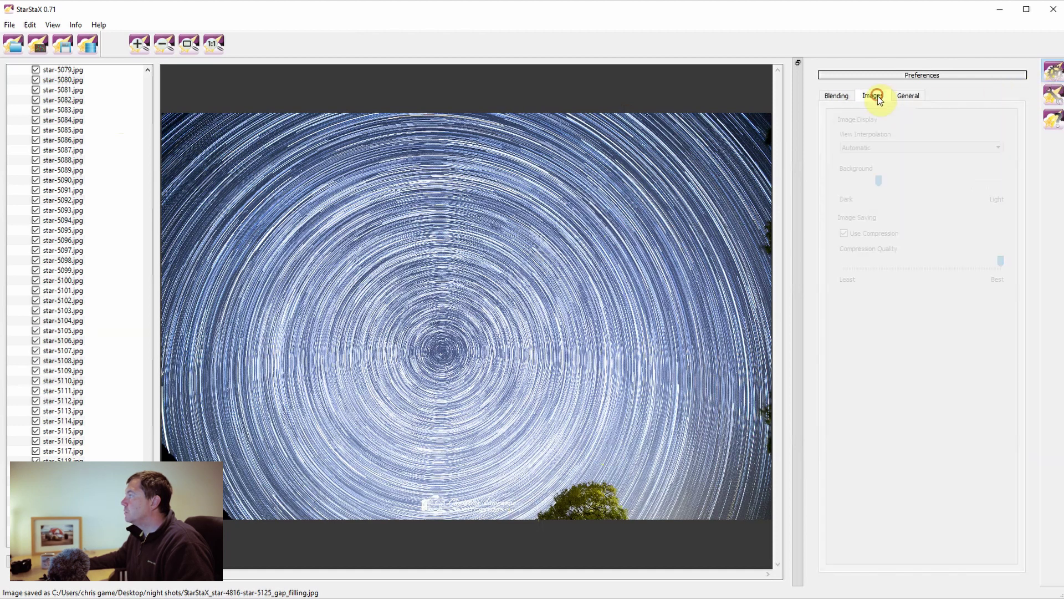
{"action": "left_click", "coordinate": [839, 96]}
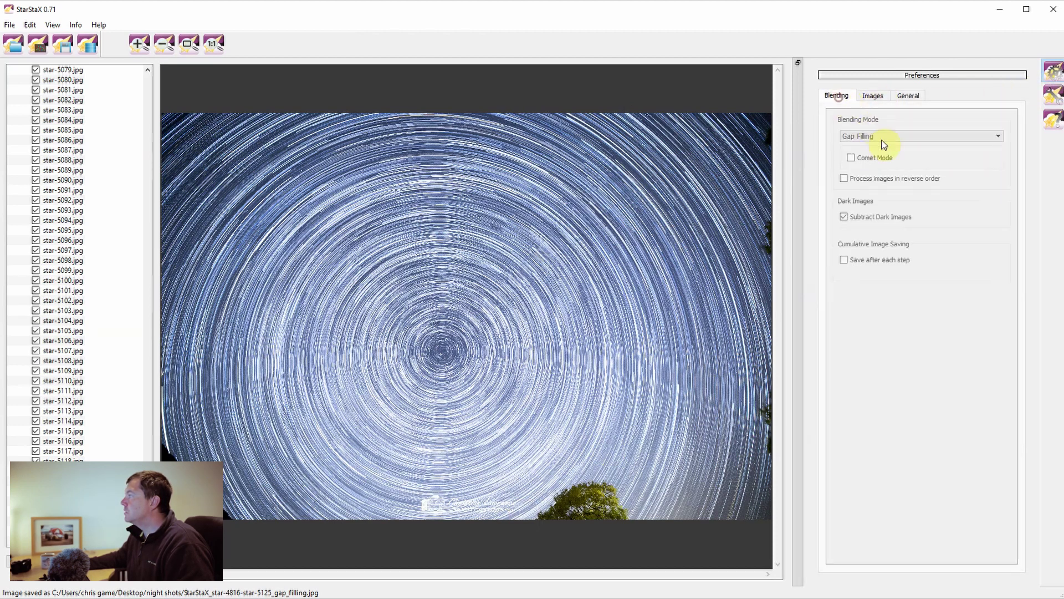
{"action": "left_click", "coordinate": [852, 158]}
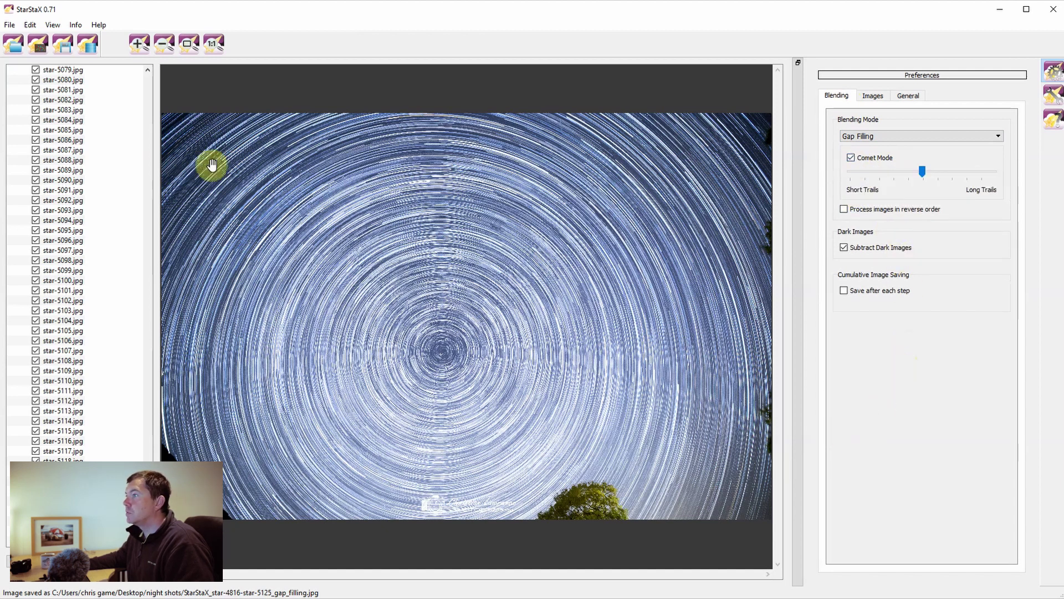
{"action": "left_click", "coordinate": [87, 49]}
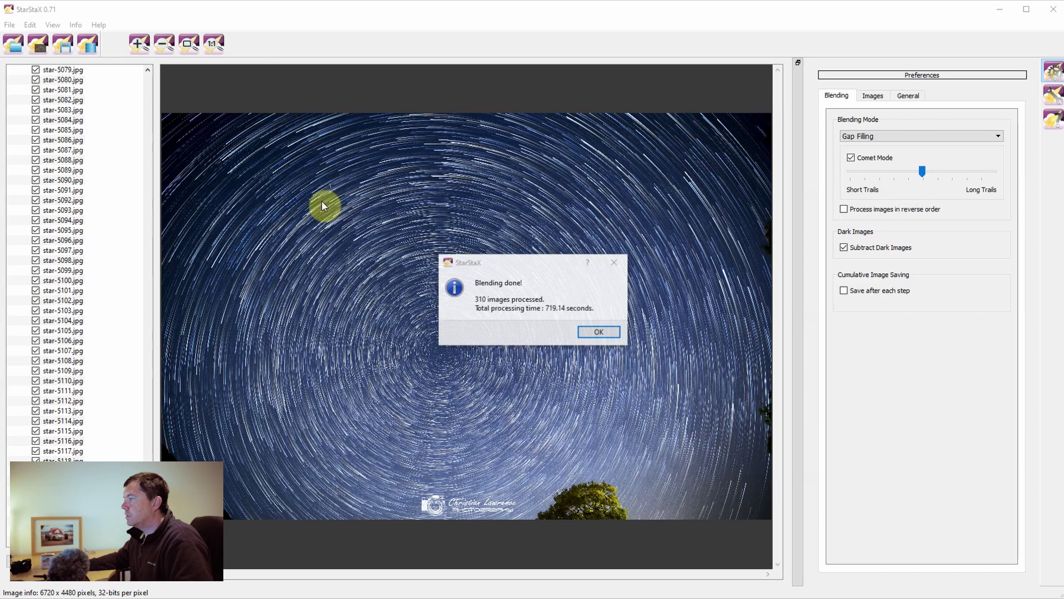
{"action": "left_click", "coordinate": [603, 333]}
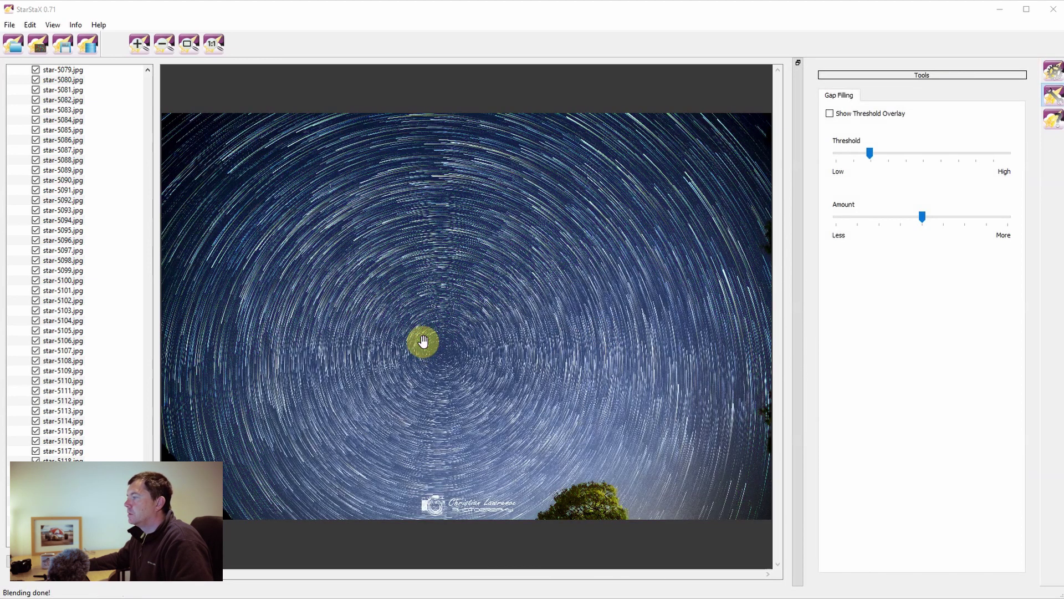
Step: Save the comet blend as StarStaX_star-4816-star-comet in the night shots folder on the Desktop, without replacing the existing gap-filling image
{"action": "left_click", "coordinate": [62, 43]}
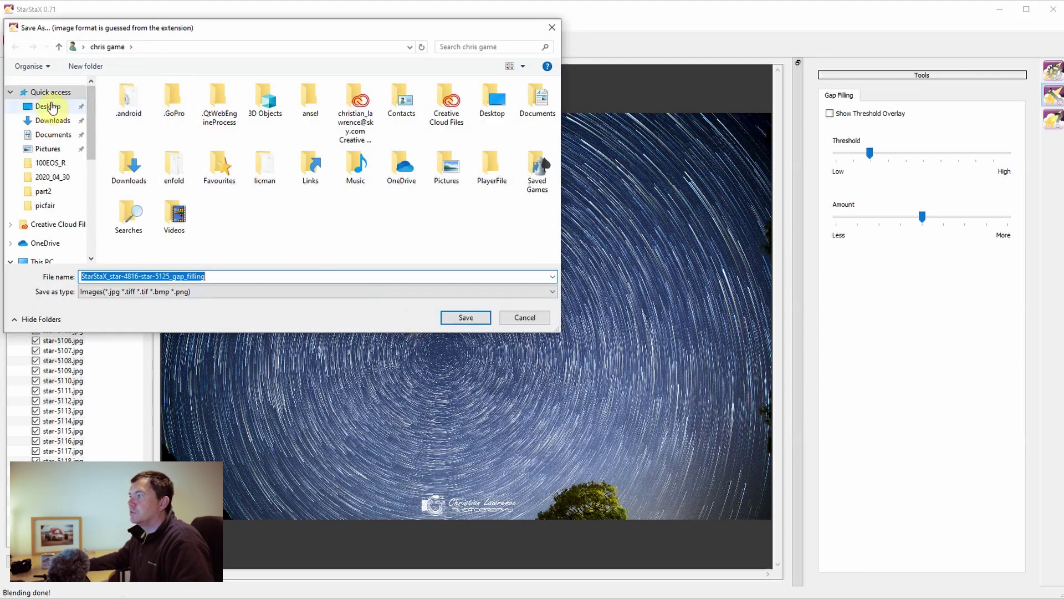
{"action": "left_click", "coordinate": [49, 106]}
{"action": "double_click", "coordinate": [171, 101]}
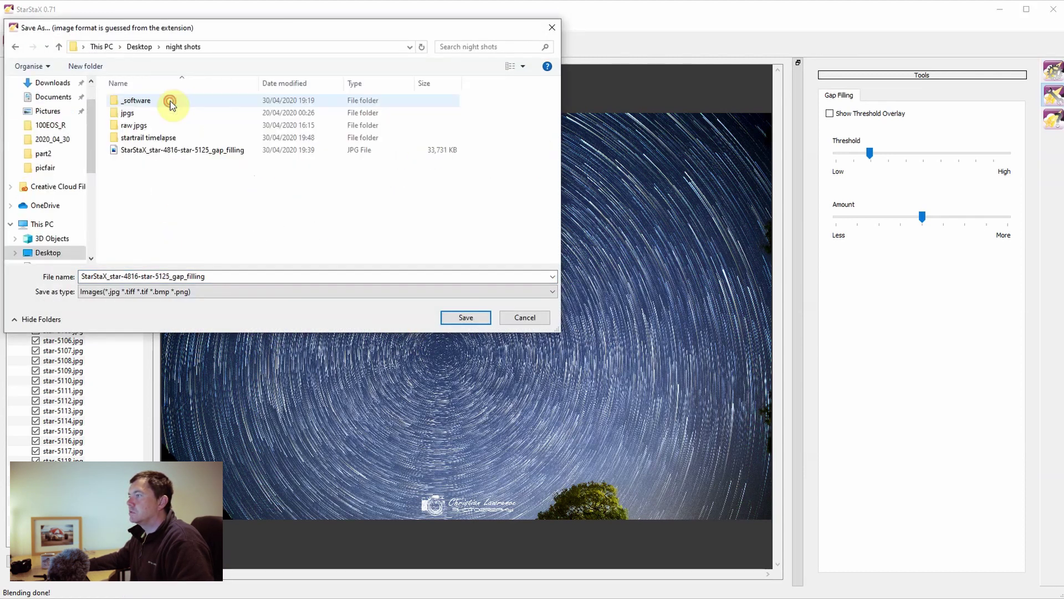
{"action": "left_click", "coordinate": [460, 321]}
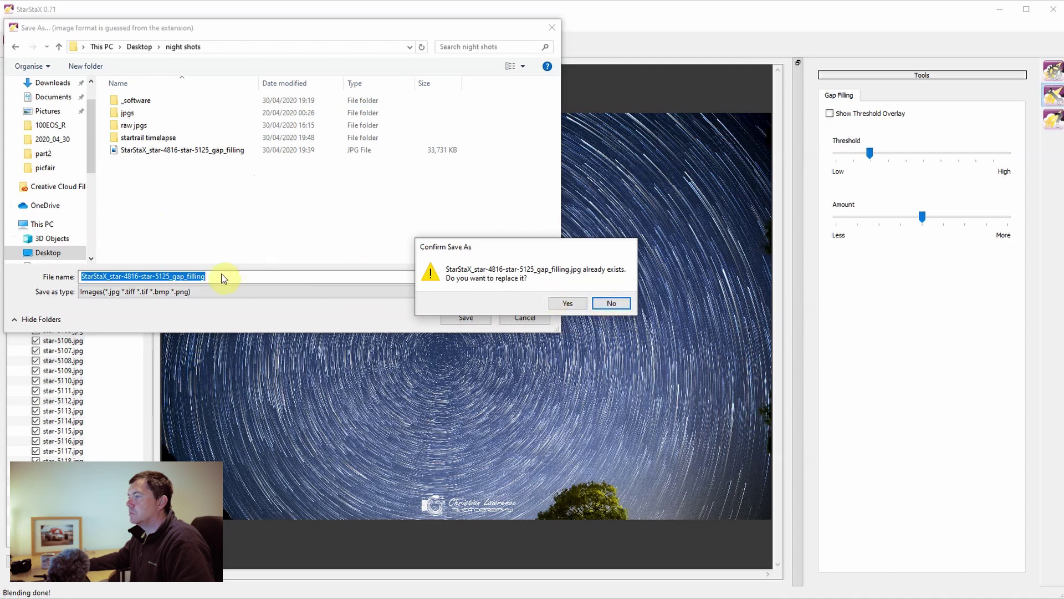
{"action": "left_click", "coordinate": [602, 304]}
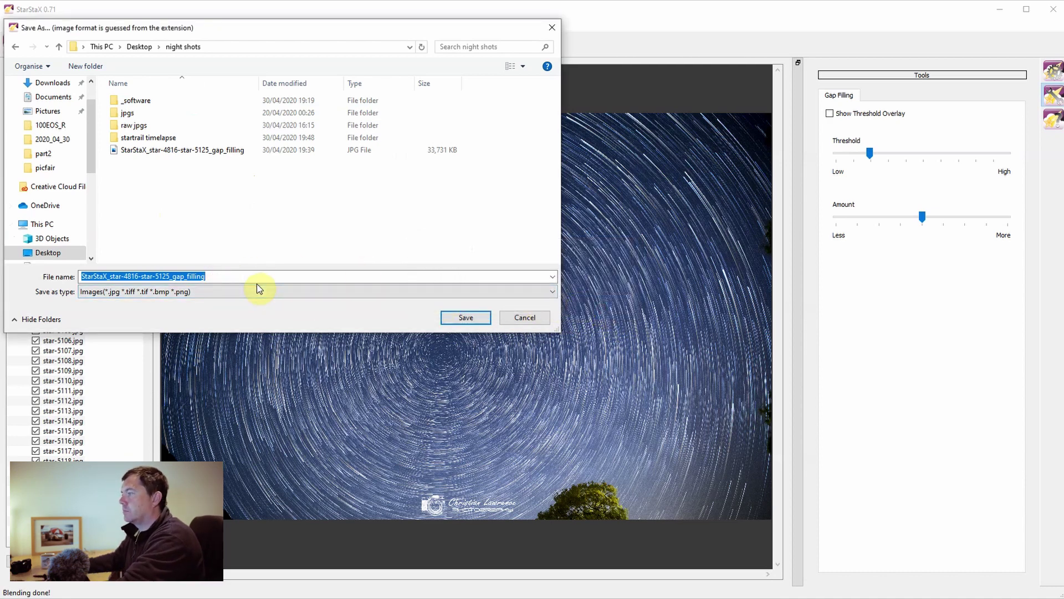
{"action": "double_click", "coordinate": [237, 275]}
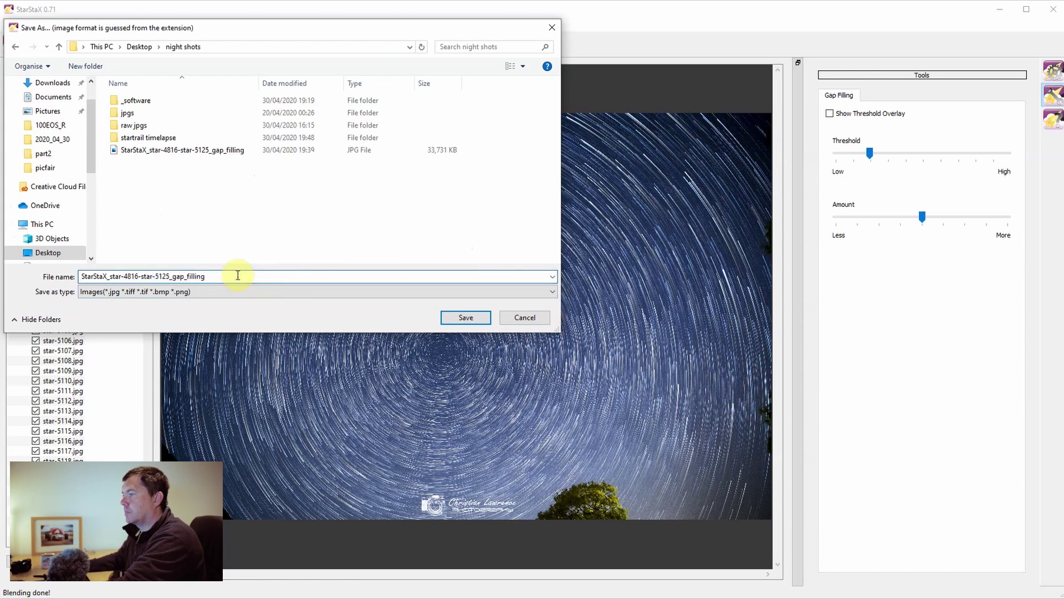
{"action": "double_click", "coordinate": [237, 276]}
{"action": "left_click_drag", "start_coordinate": [237, 275], "coordinate": [155, 276]}
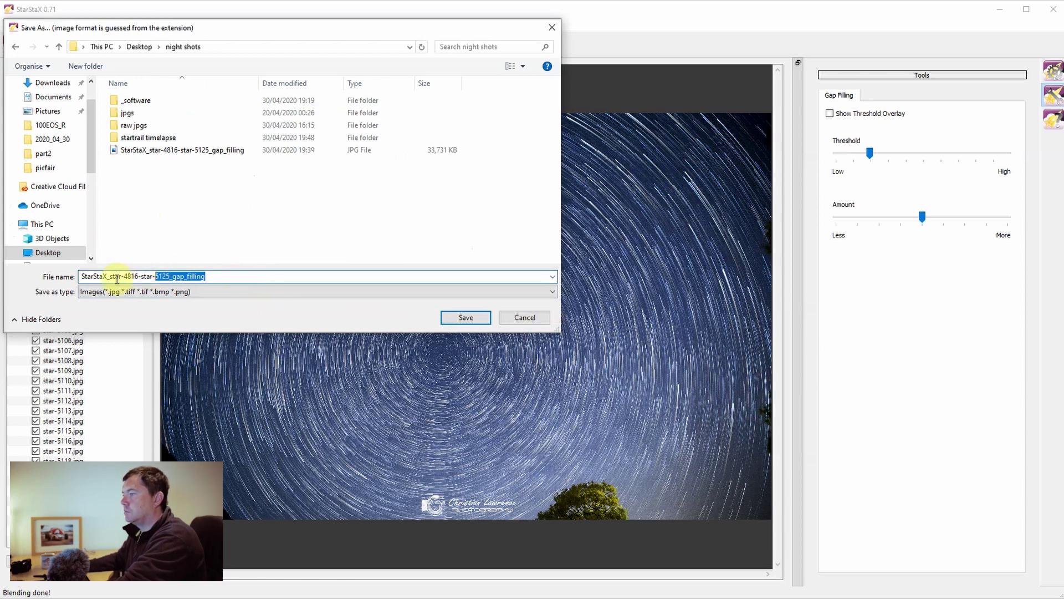
{"action": "type", "text": "comet"}
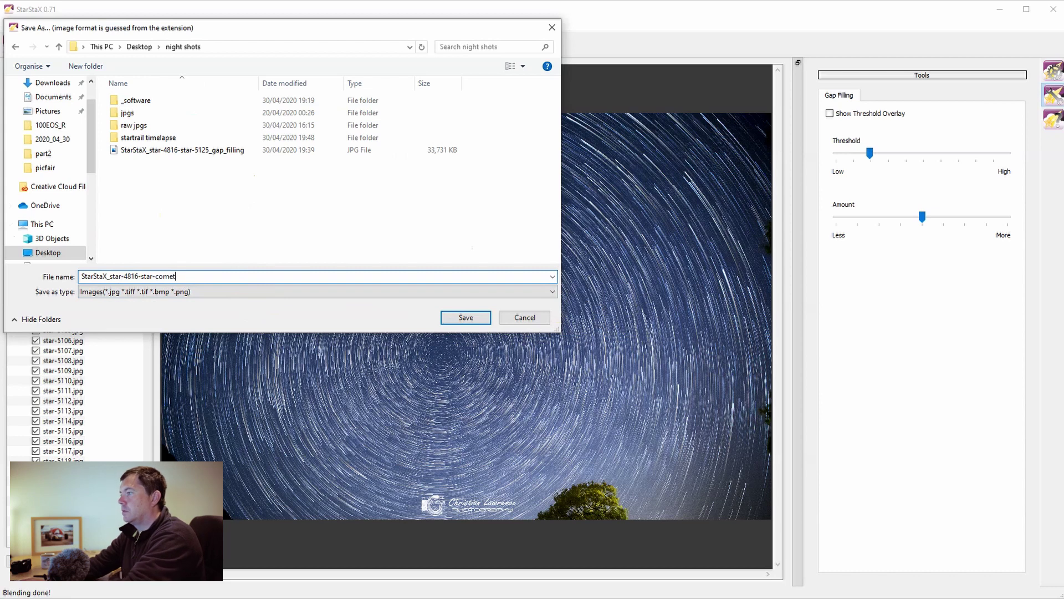
{"action": "key", "text": "Return"}
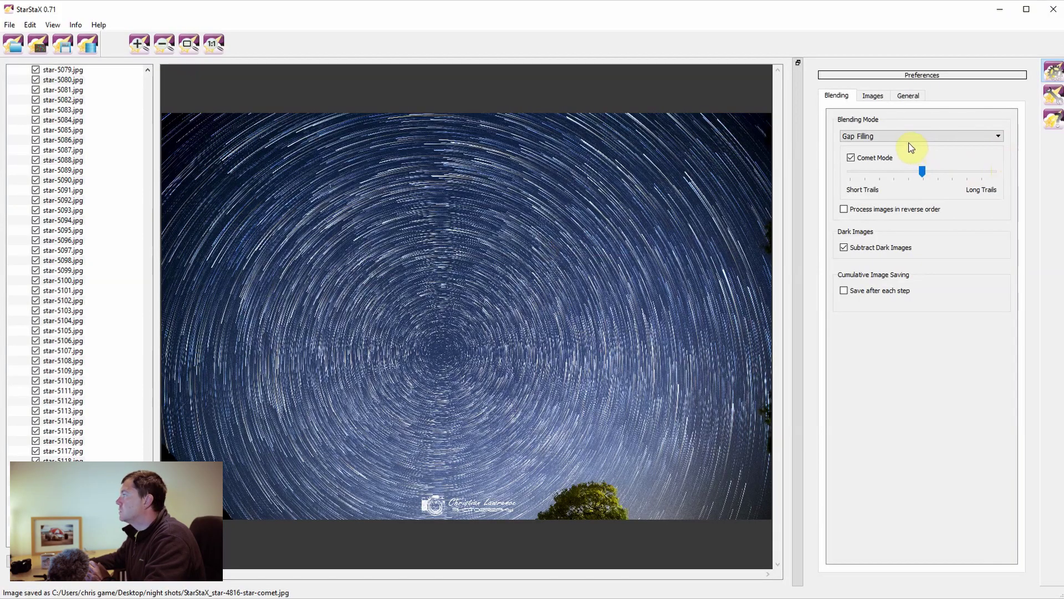
Step: Enable saving after each step with night shots/startrail timelapse as the output folder, and blend the images again
{"action": "left_click", "coordinate": [873, 95]}
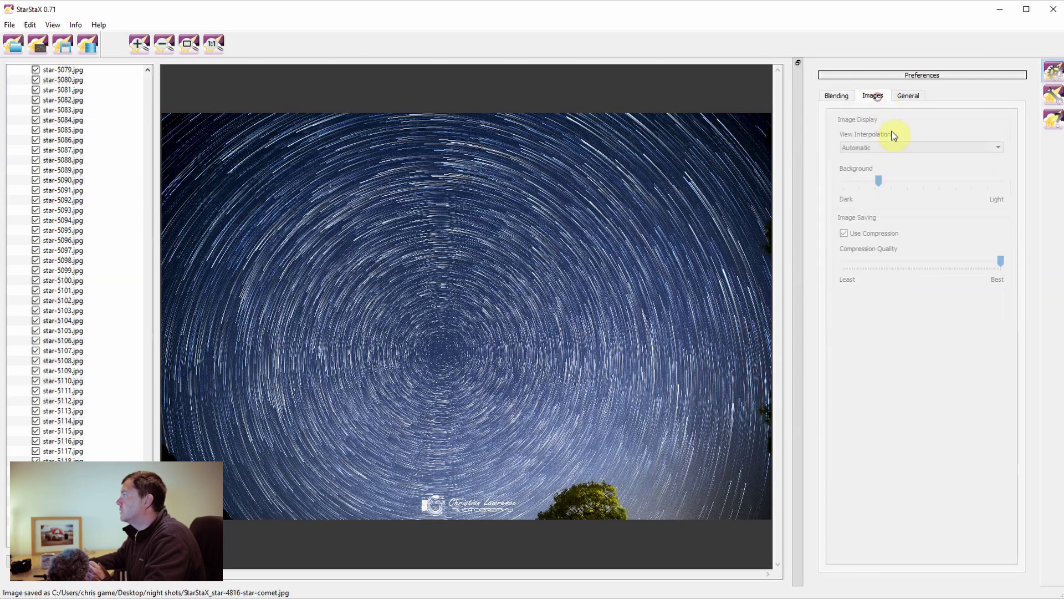
{"action": "left_click", "coordinate": [841, 97]}
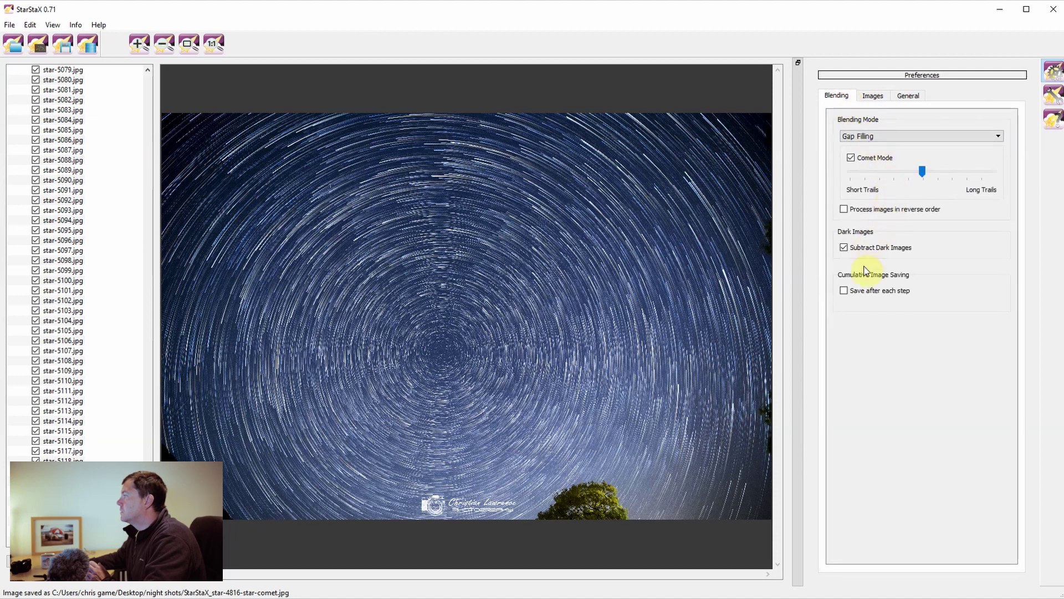
{"action": "left_click", "coordinate": [843, 291]}
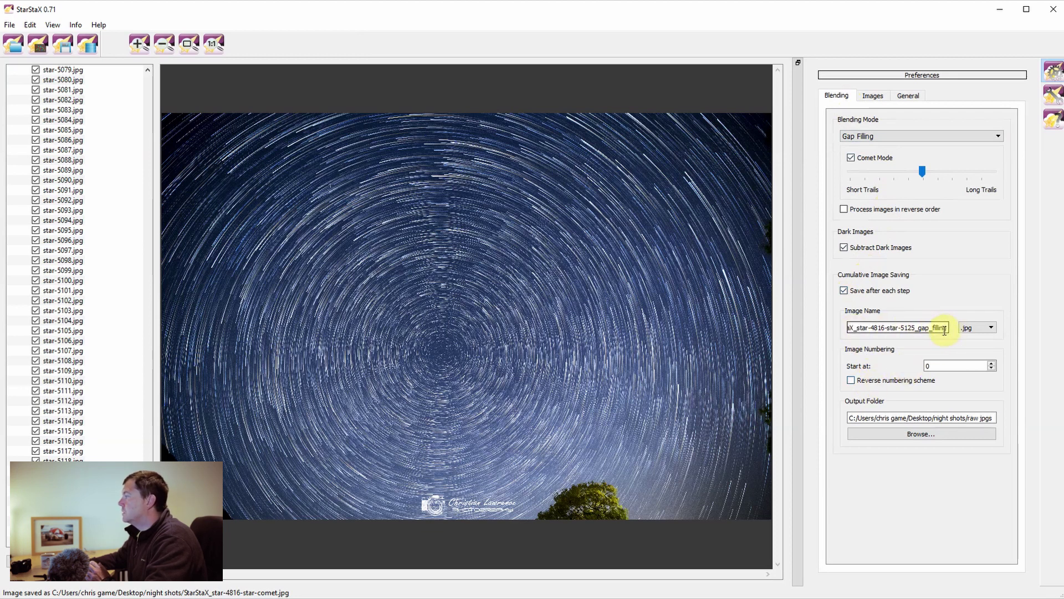
{"action": "left_click", "coordinate": [917, 434]}
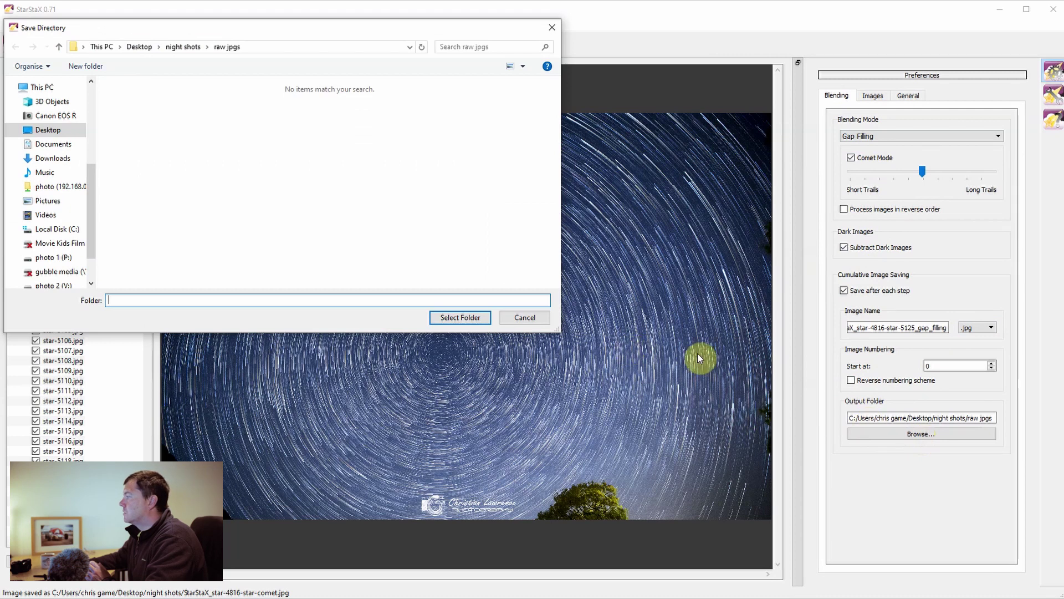
{"action": "left_click", "coordinate": [180, 46]}
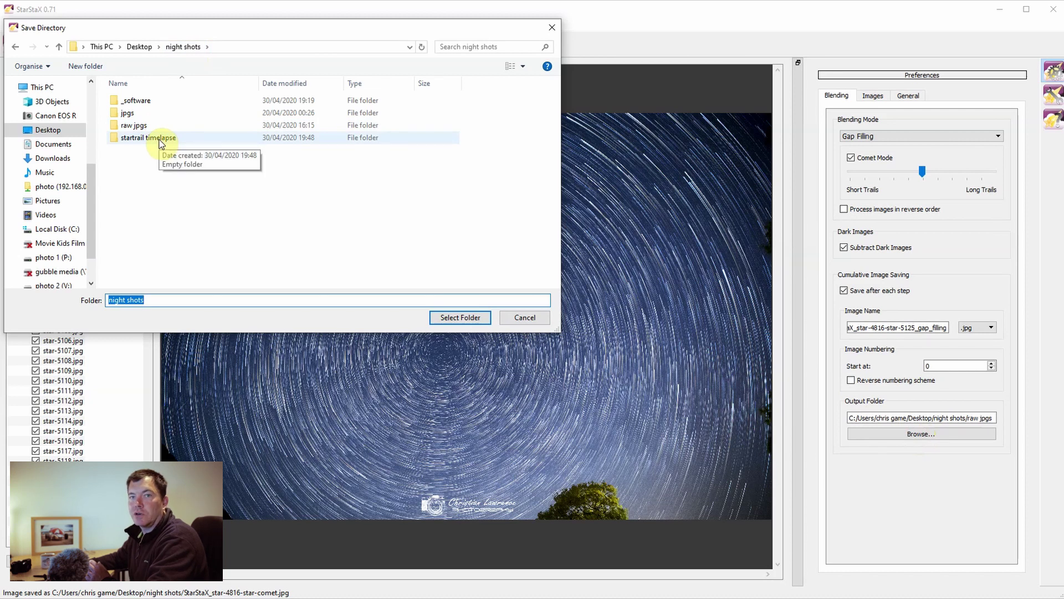
{"action": "left_click", "coordinate": [159, 140]}
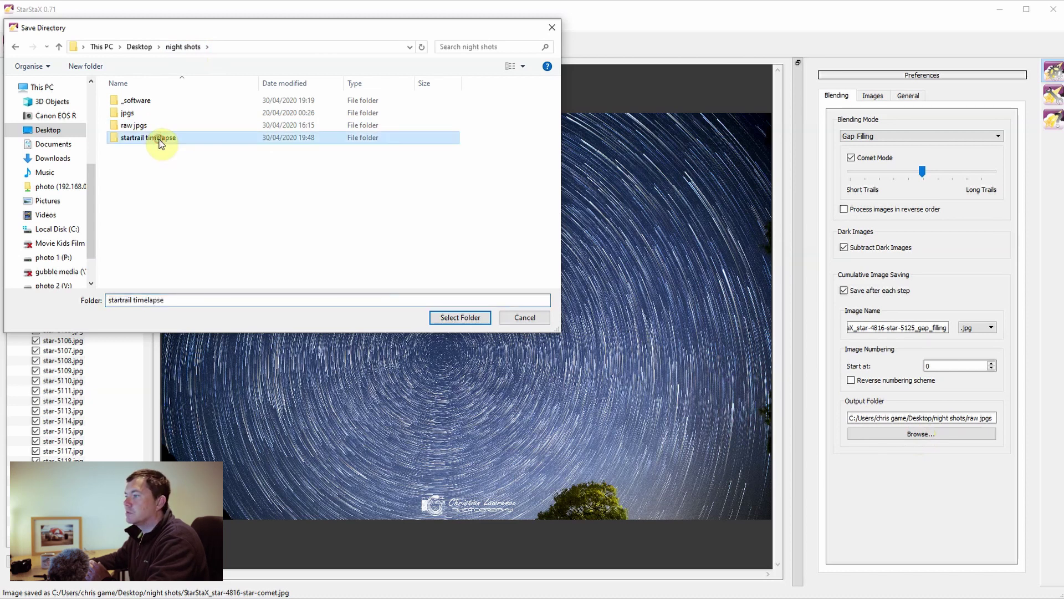
{"action": "left_click", "coordinate": [459, 318]}
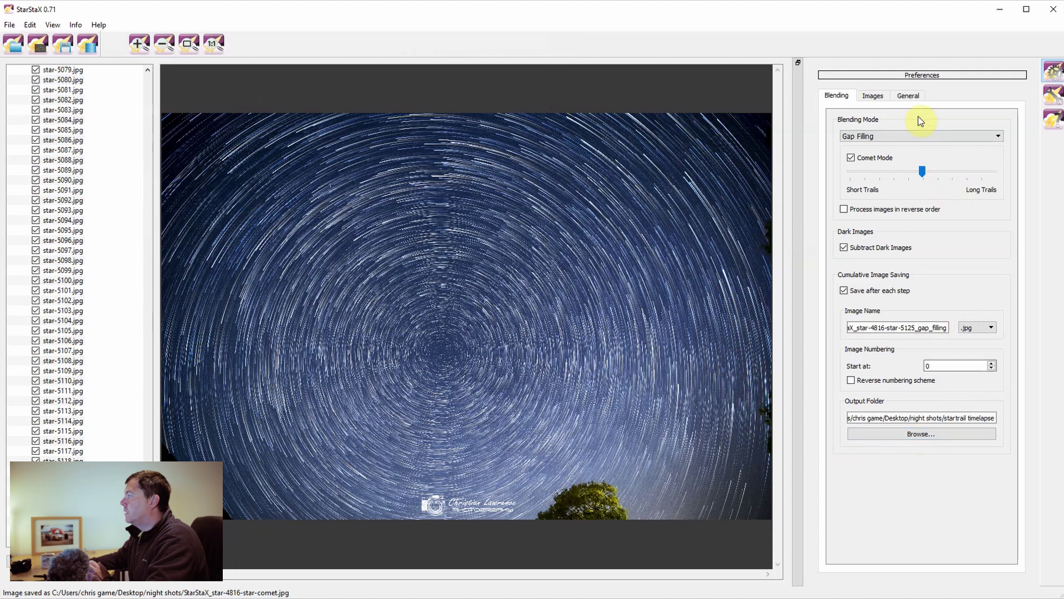
{"action": "left_click", "coordinate": [88, 46]}
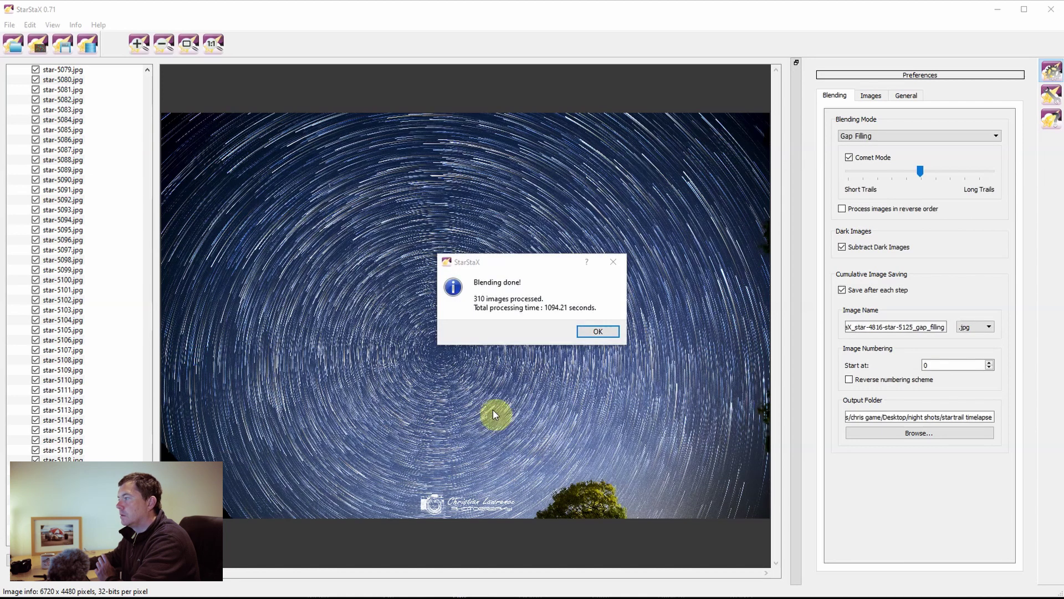
{"action": "left_click", "coordinate": [598, 331]}
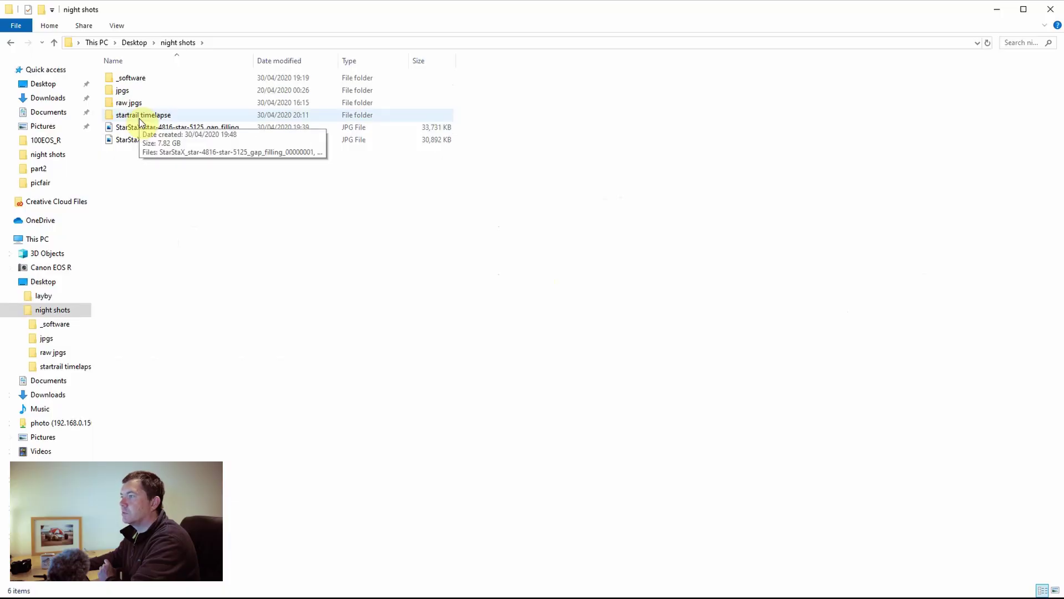
Step: Examine the first blended frames in the startrail timelapse folder to see how the star trails build up
{"action": "double_click", "coordinate": [139, 117]}
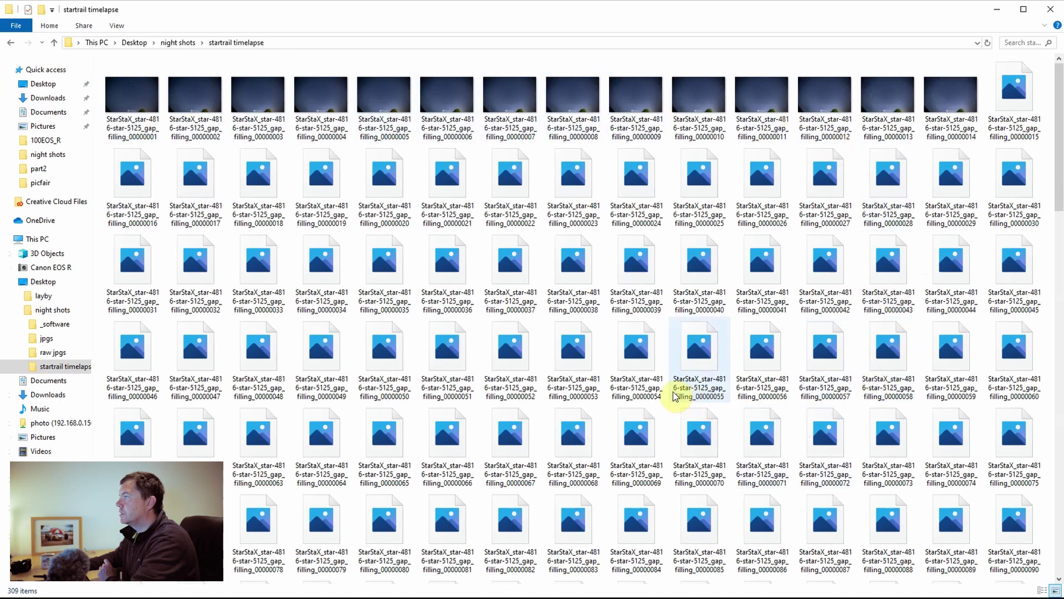
{"action": "left_click", "coordinate": [133, 92]}
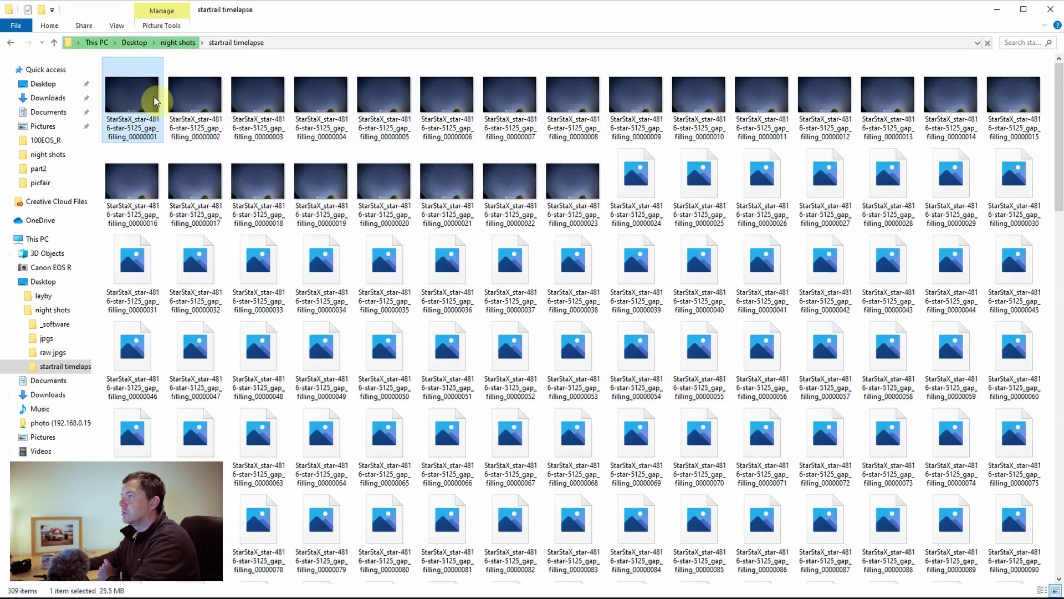
{"action": "double_click", "coordinate": [133, 92]}
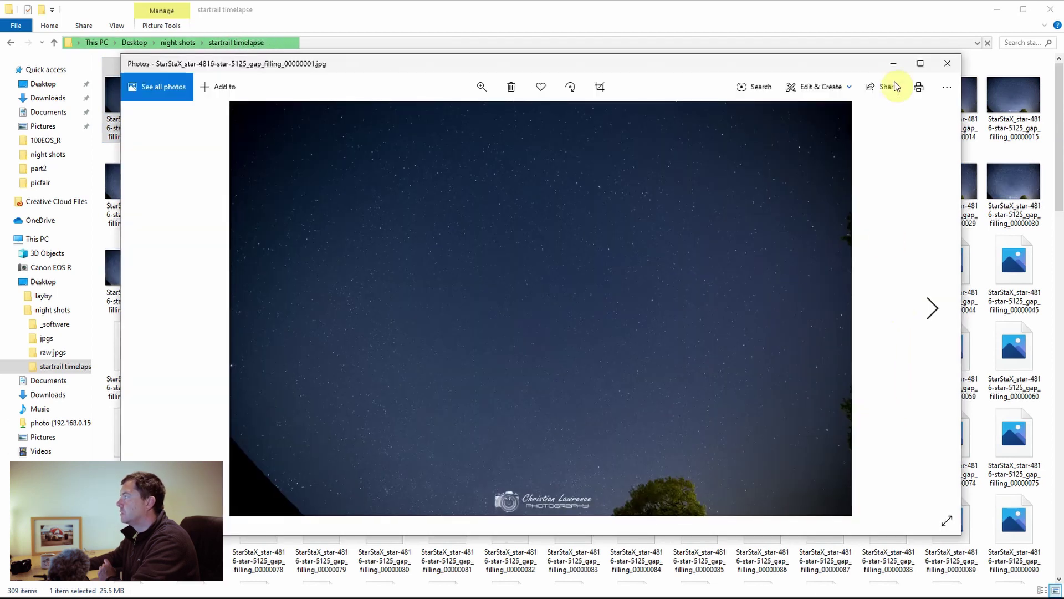
{"action": "left_click", "coordinate": [936, 308]}
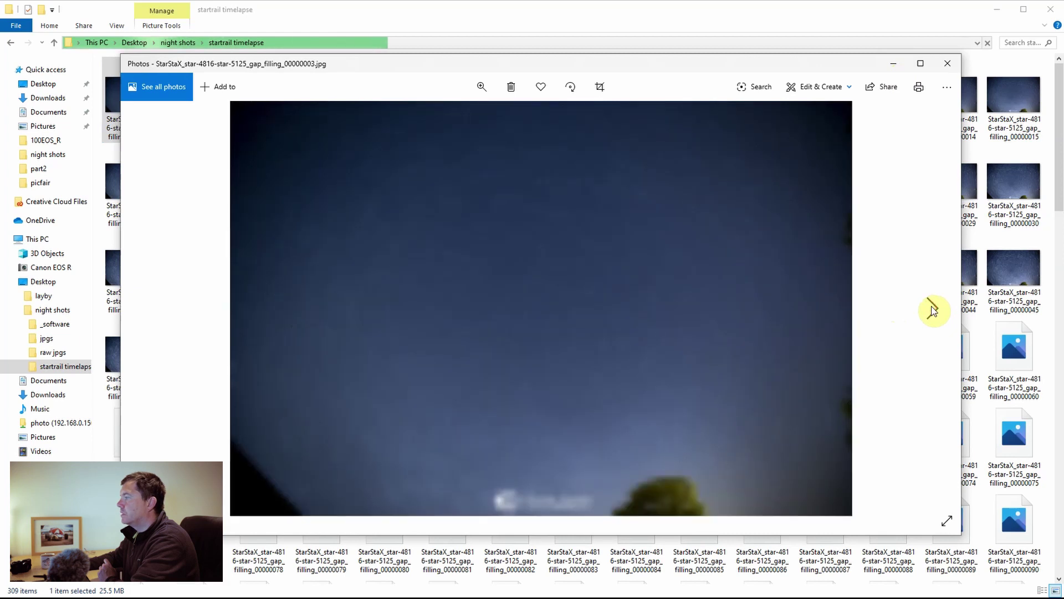
{"action": "left_click", "coordinate": [932, 308]}
{"action": "left_click", "coordinate": [932, 309]}
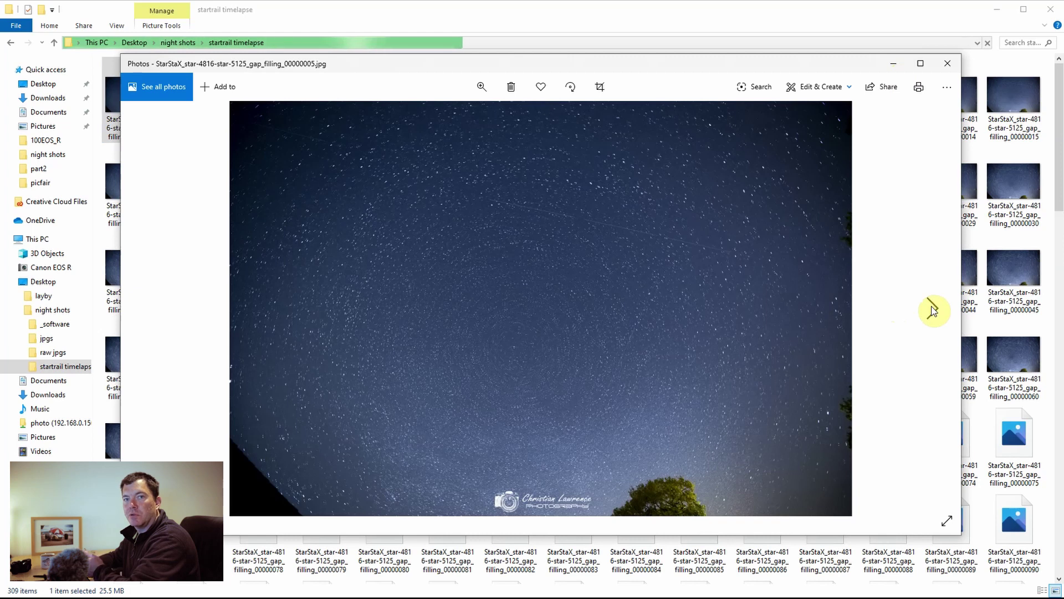
{"action": "left_click", "coordinate": [932, 309]}
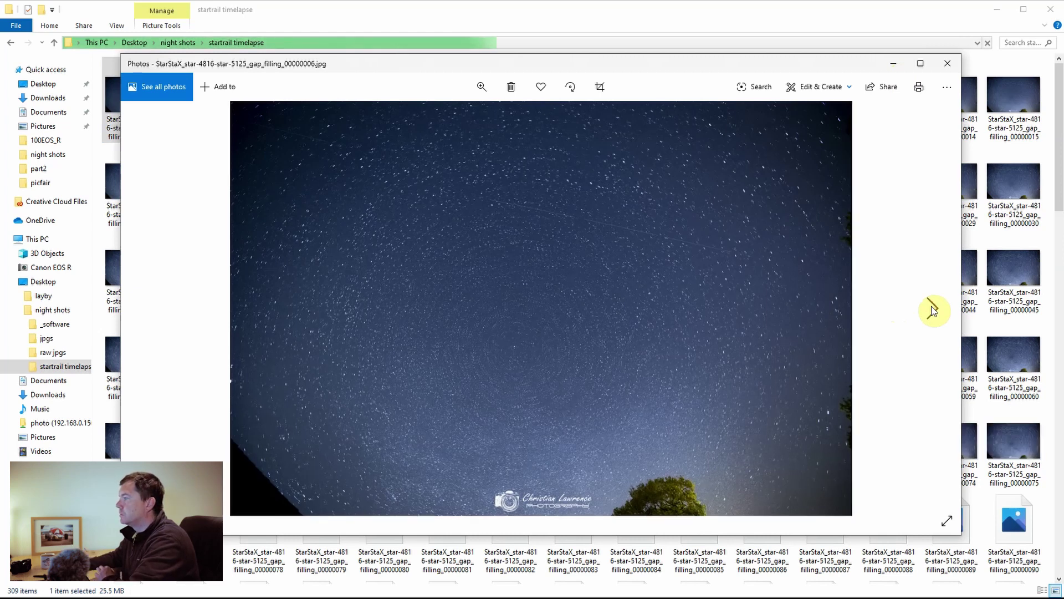
{"action": "left_click", "coordinate": [932, 309]}
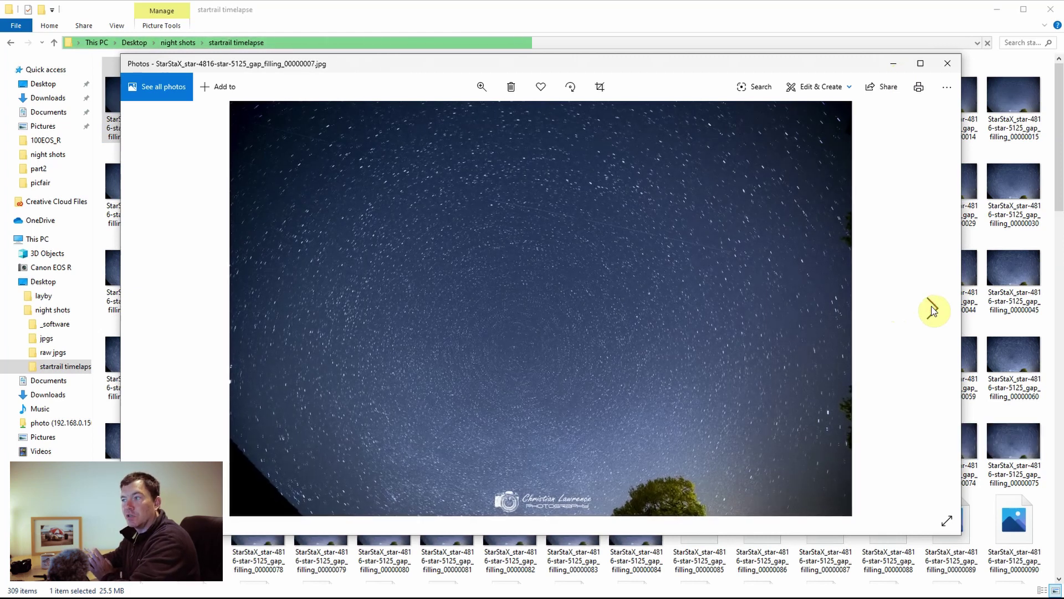
{"action": "left_click", "coordinate": [931, 309]}
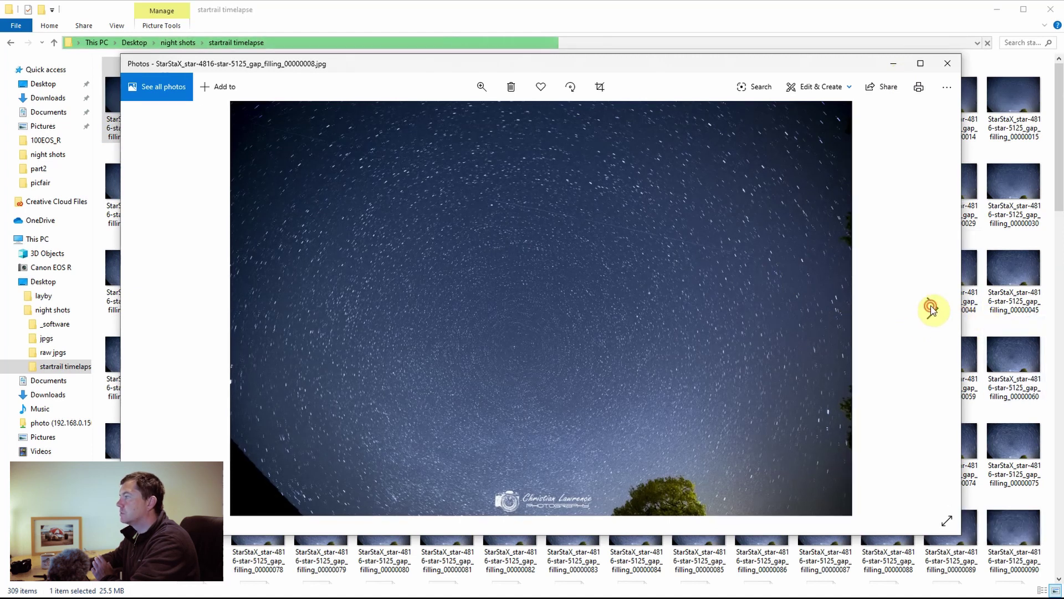
{"action": "left_click", "coordinate": [944, 64]}
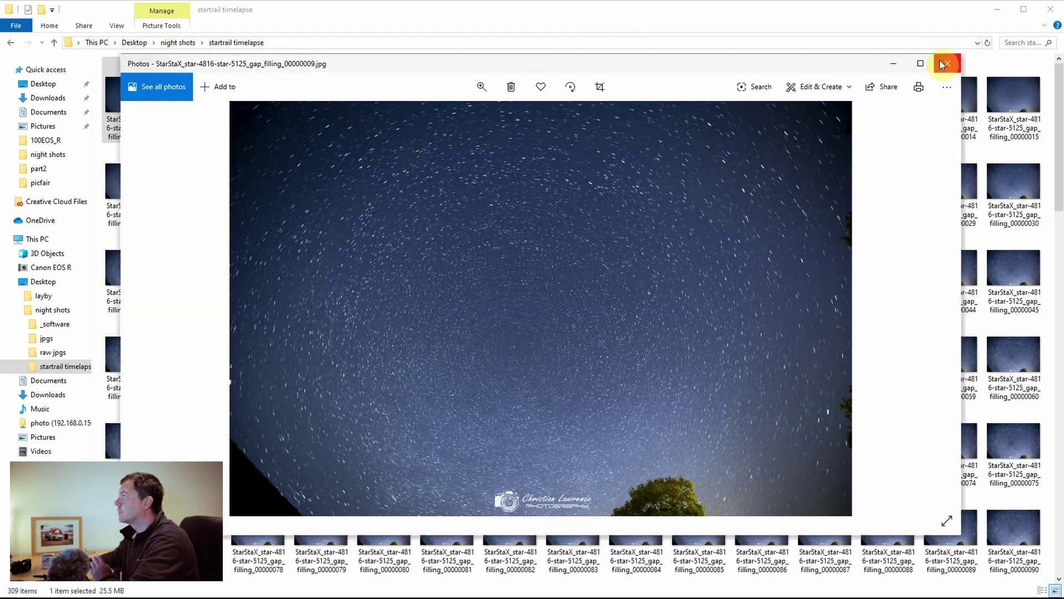
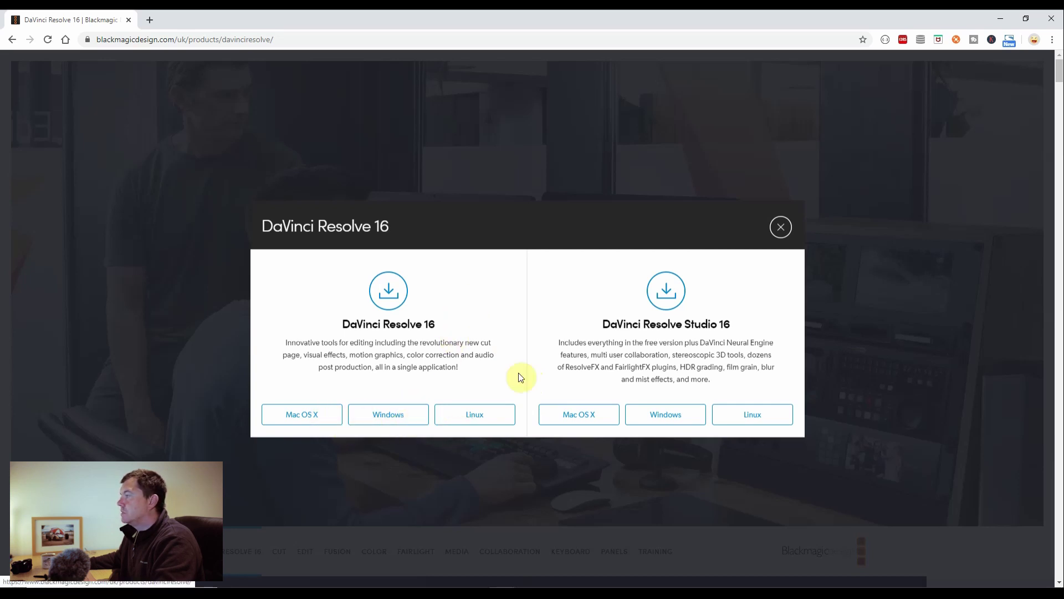
Step: Close the download options and create a new DaVinci Resolve project named startemp
{"action": "left_click", "coordinate": [780, 226]}
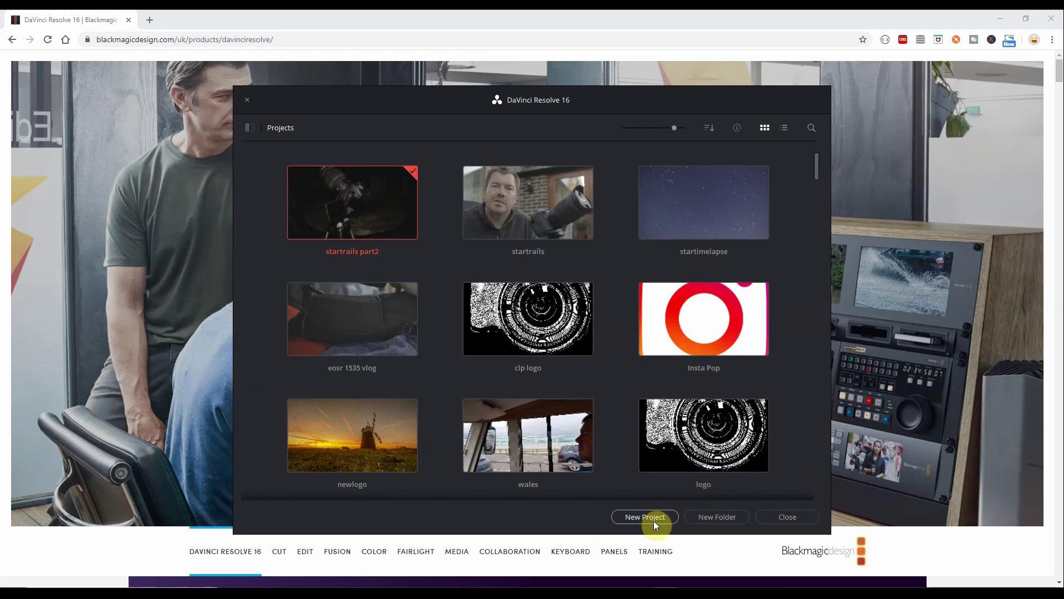
{"action": "left_click", "coordinate": [653, 521]}
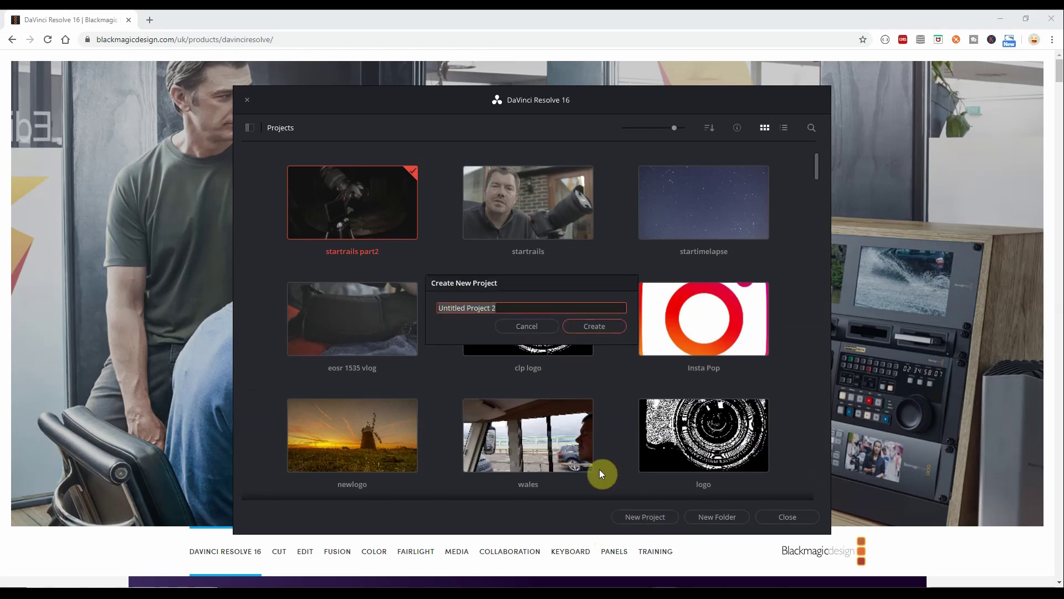
{"action": "type", "text": "startemp"}
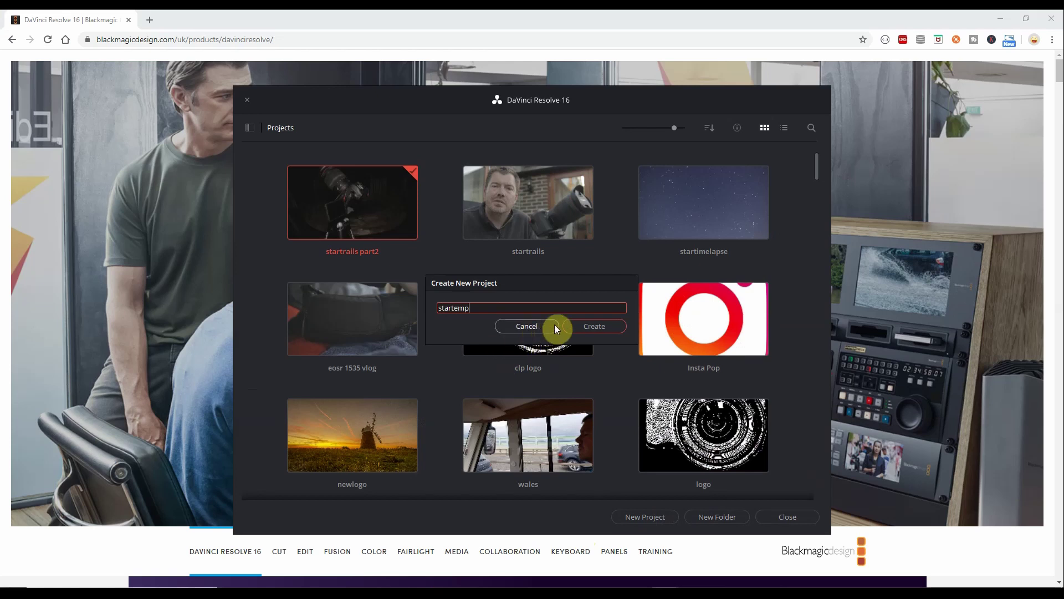
{"action": "left_click", "coordinate": [581, 328]}
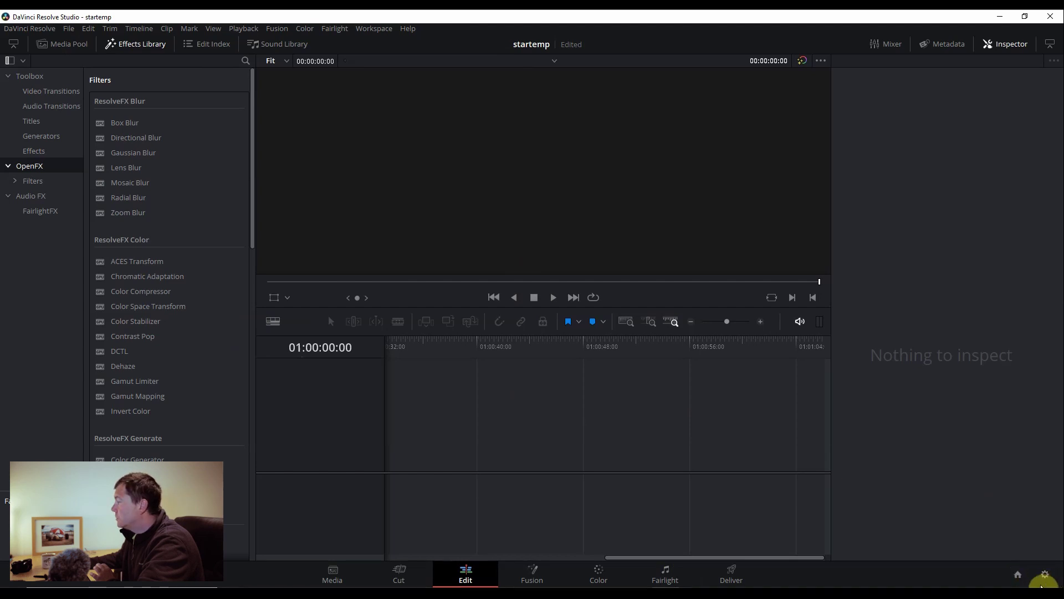
Step: Review the master project settings and the available video formats, leaving the settings without saving
{"action": "left_click", "coordinate": [1045, 576]}
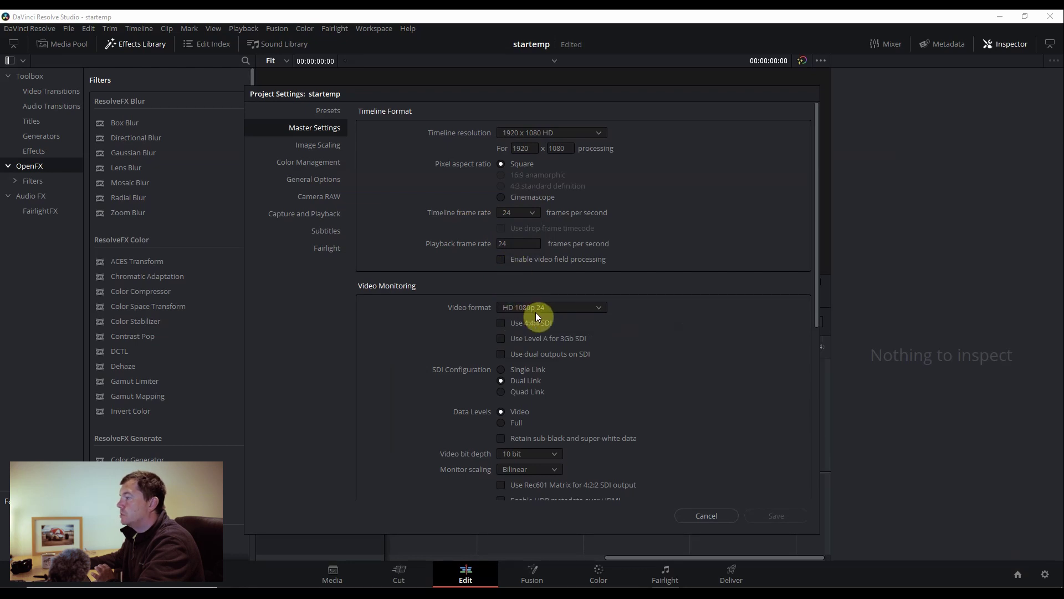
{"action": "left_click", "coordinate": [556, 311]}
{"action": "scroll", "coordinate": [551, 390], "scroll_direction": "down", "scroll_amount": 3}
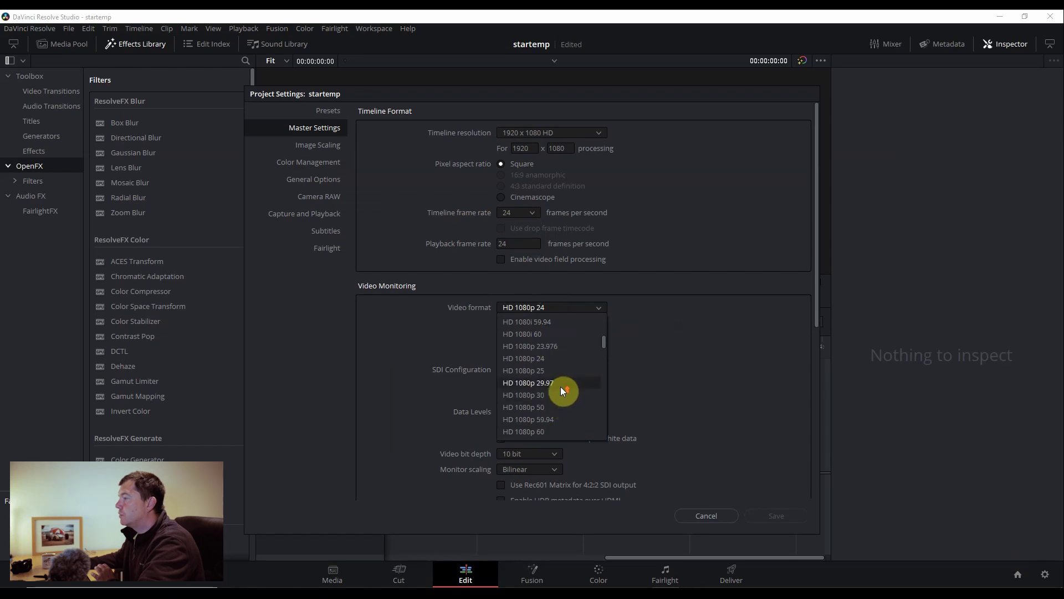
{"action": "left_click", "coordinate": [560, 309]}
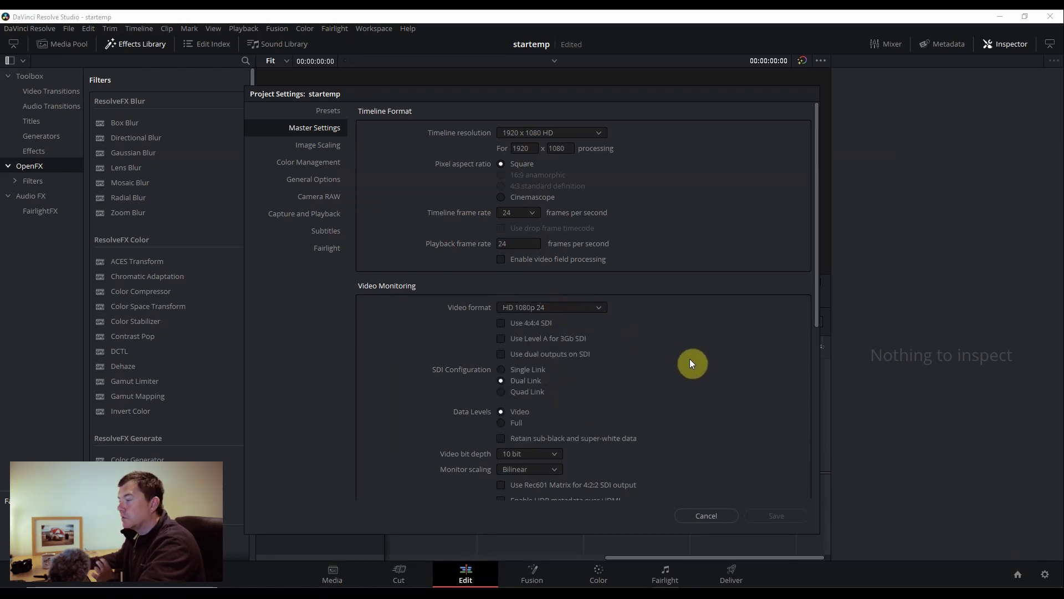
{"action": "left_click", "coordinate": [719, 517]}
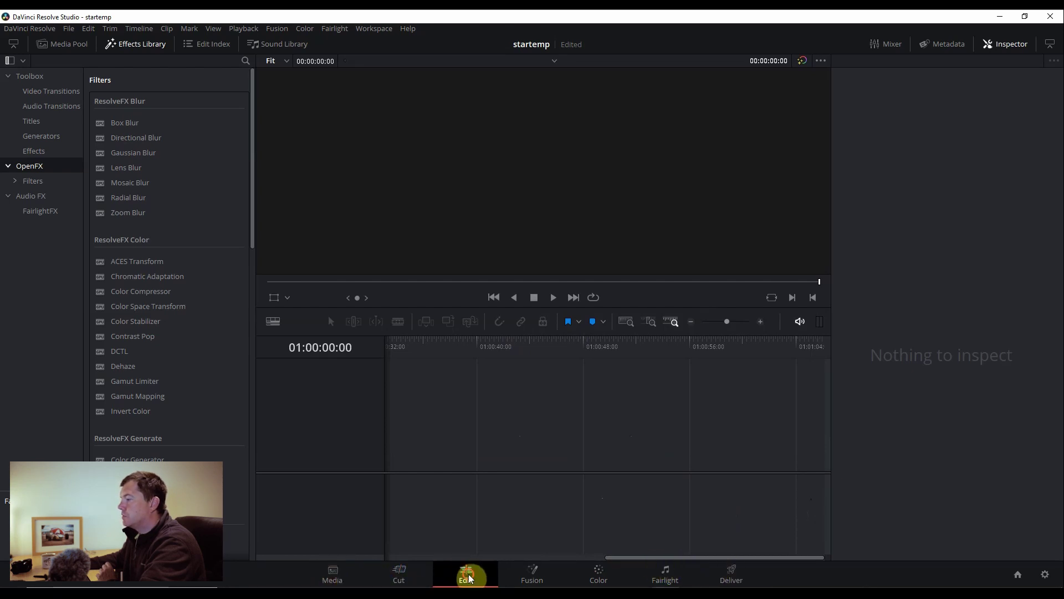
Step: Show only the media pool and import the startrail timelapse image sequence from the night shots folder into it
{"action": "left_click", "coordinate": [74, 49]}
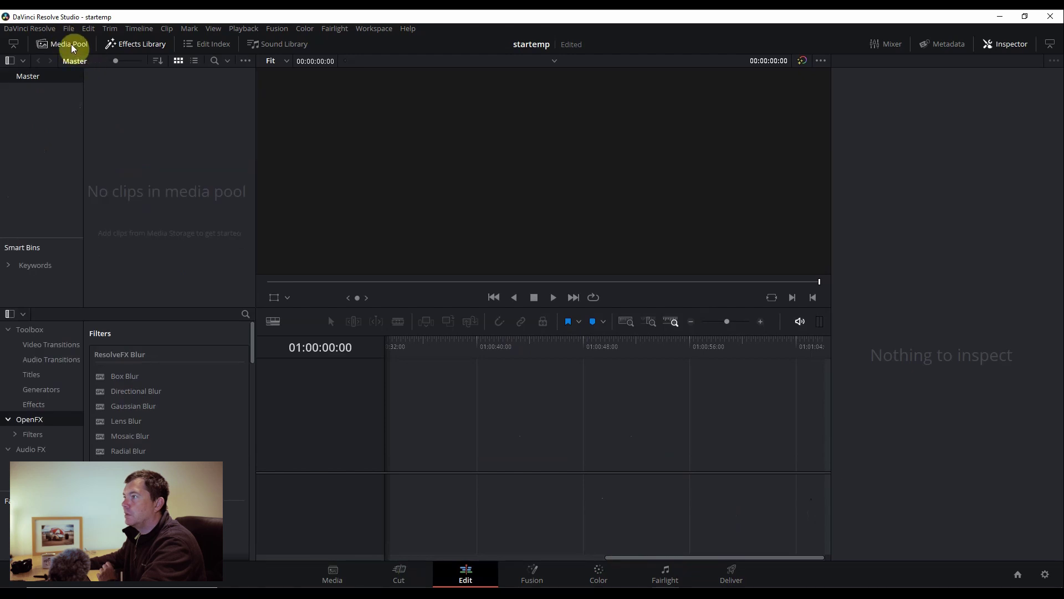
{"action": "left_click", "coordinate": [148, 44]}
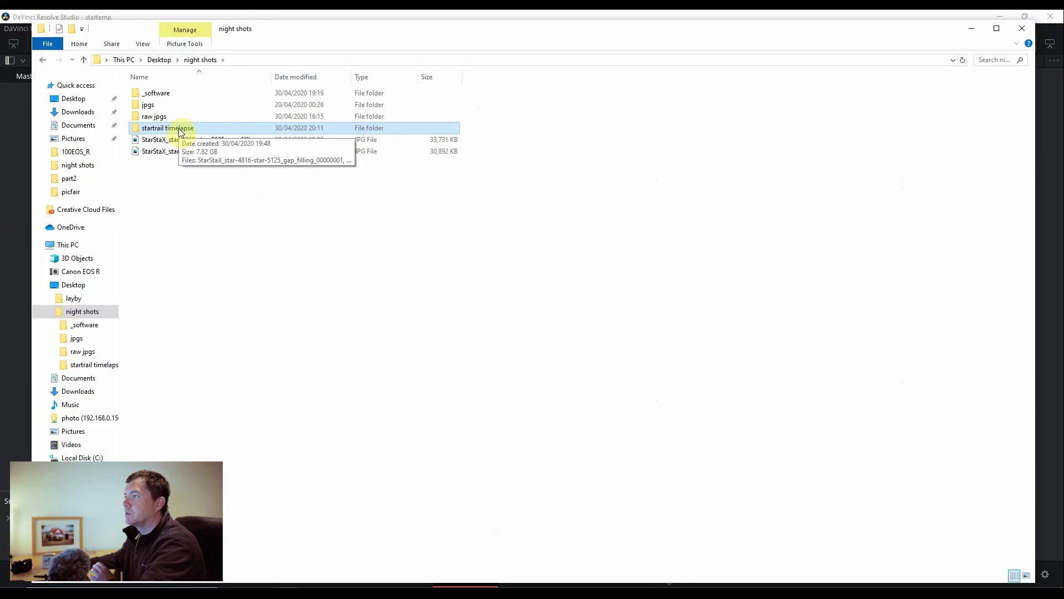
{"action": "left_click_drag", "start_coordinate": [178, 130], "coordinate": [185, 107]}
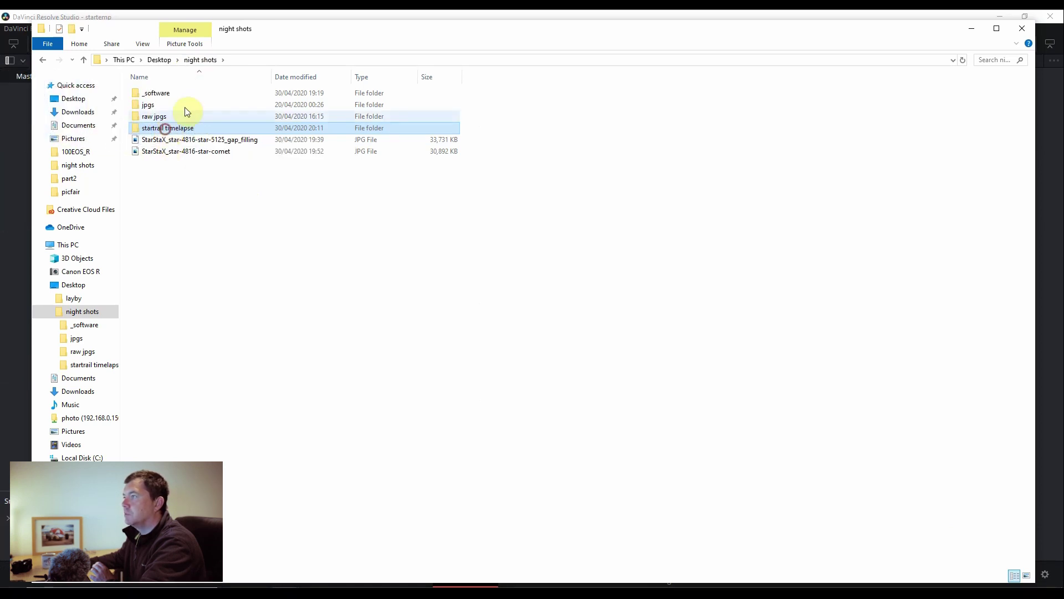
{"action": "key", "text": "super+Down"}
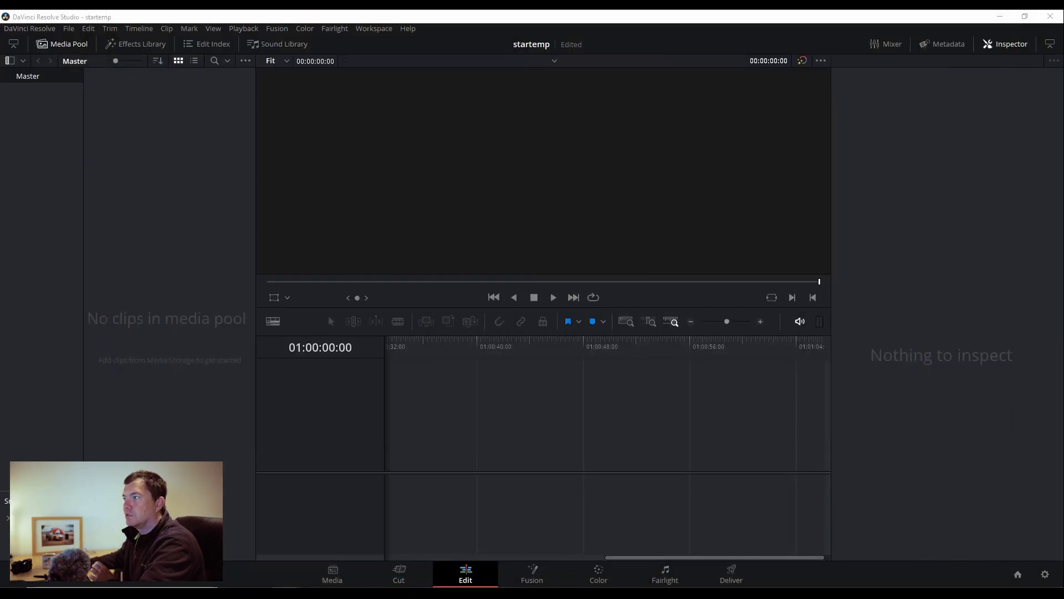
{"action": "left_click_drag", "start_coordinate": [17, 114], "coordinate": [151, 184]}
Step: Place the StarStaX sequence at the start of a new timeline and set its zoom to 1.210 and Y position to -104
{"action": "left_click_drag", "start_coordinate": [131, 105], "coordinate": [414, 437]}
{"action": "left_click_drag", "start_coordinate": [406, 349], "coordinate": [381, 368]}
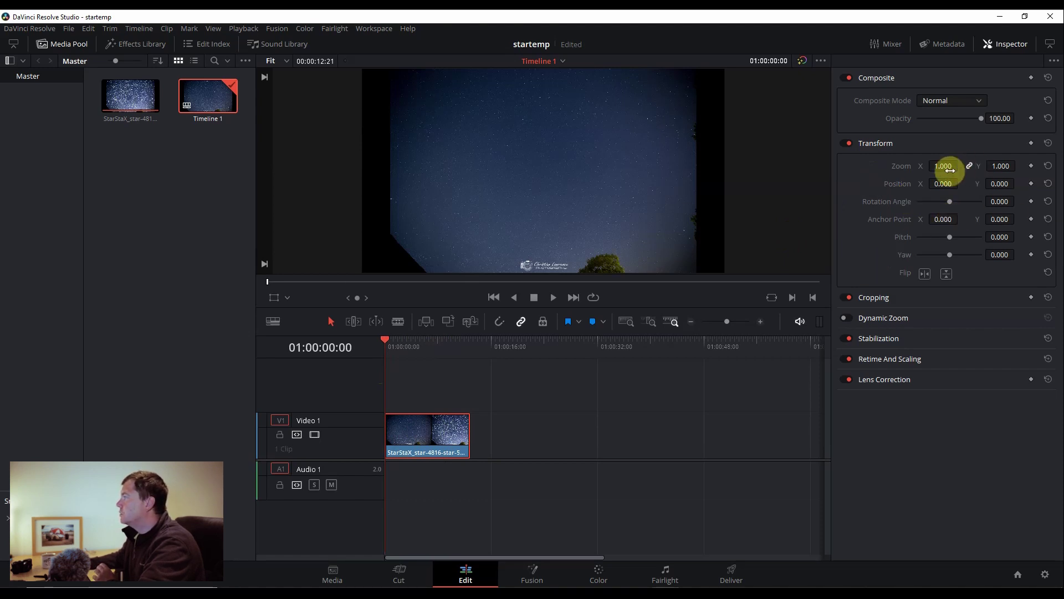
{"action": "left_click_drag", "start_coordinate": [944, 165], "coordinate": [943, 203]}
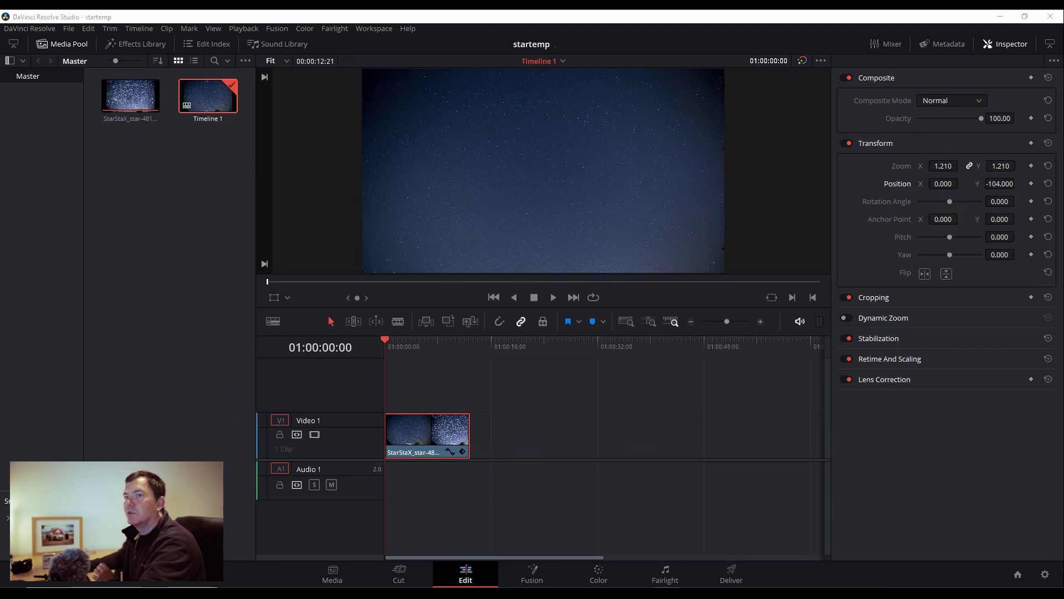
Step: Import the star-[4816-5125].jpg sequence into the media pool and place it on Video 1 after the StarStaX clip
{"action": "left_click_drag", "start_coordinate": [2, 200], "coordinate": [168, 225]}
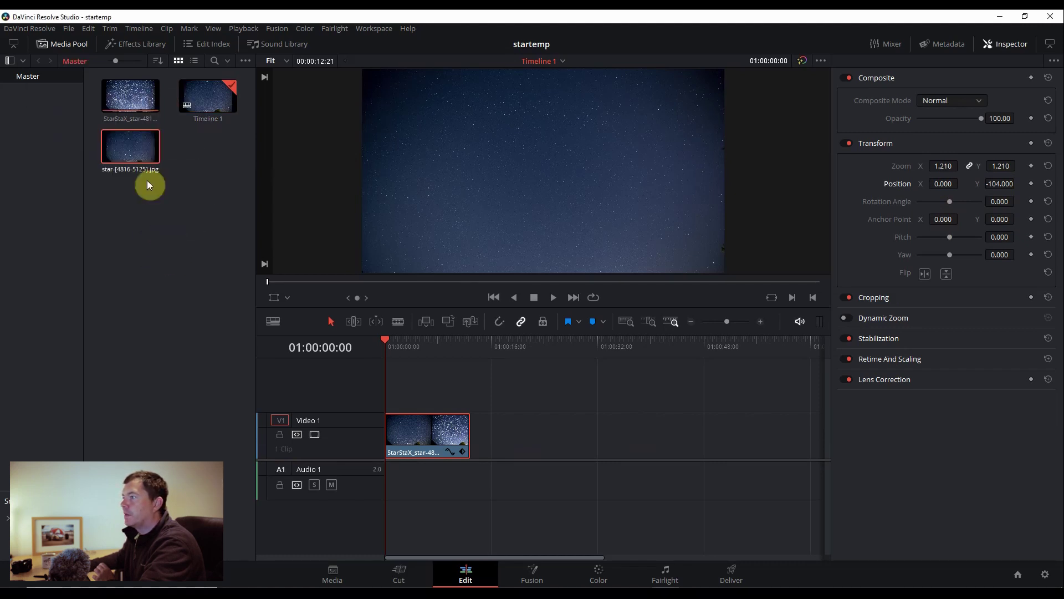
{"action": "left_click_drag", "start_coordinate": [134, 148], "coordinate": [472, 445]}
{"action": "left_click", "coordinate": [504, 435]}
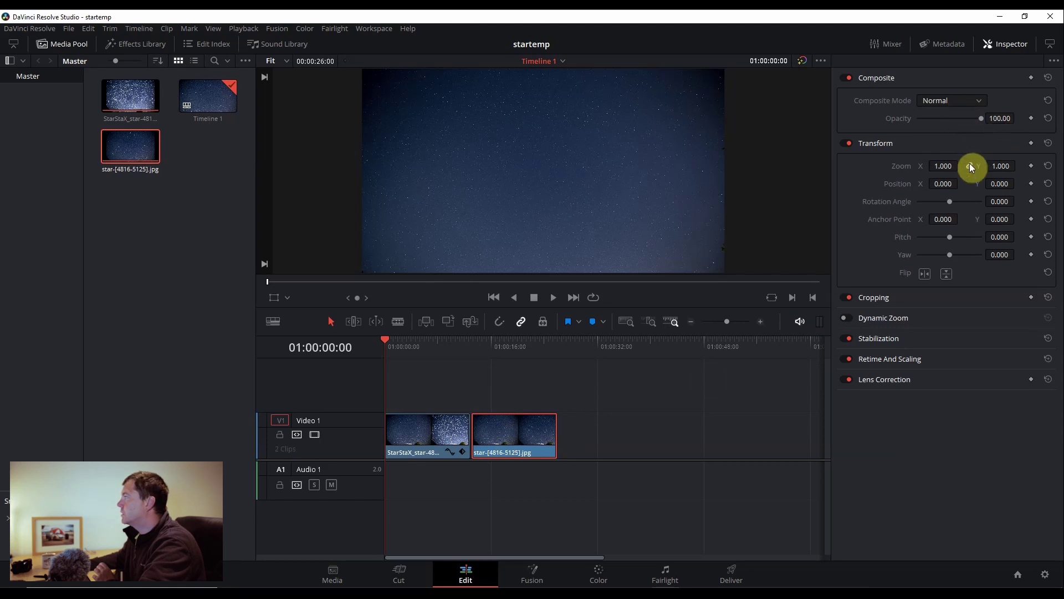
Step: Preview the StarStaX clip in the timeline by moving the playhead to 01:00:07:20
{"action": "left_click_drag", "start_coordinate": [944, 165], "coordinate": [943, 166]}
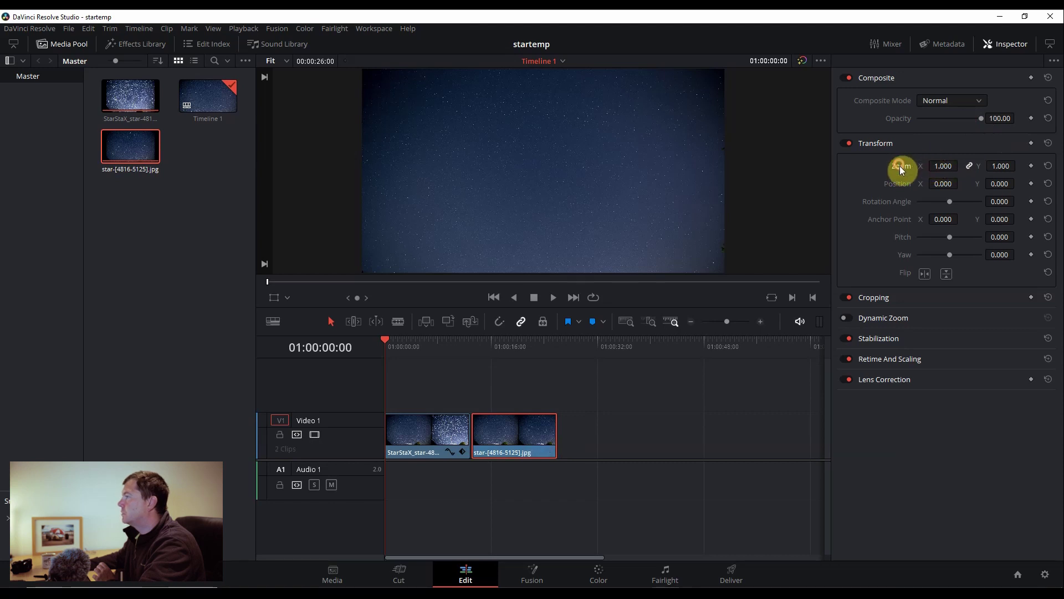
{"action": "left_click", "coordinate": [499, 350]}
{"action": "left_click_drag", "start_coordinate": [522, 350], "coordinate": [437, 361]}
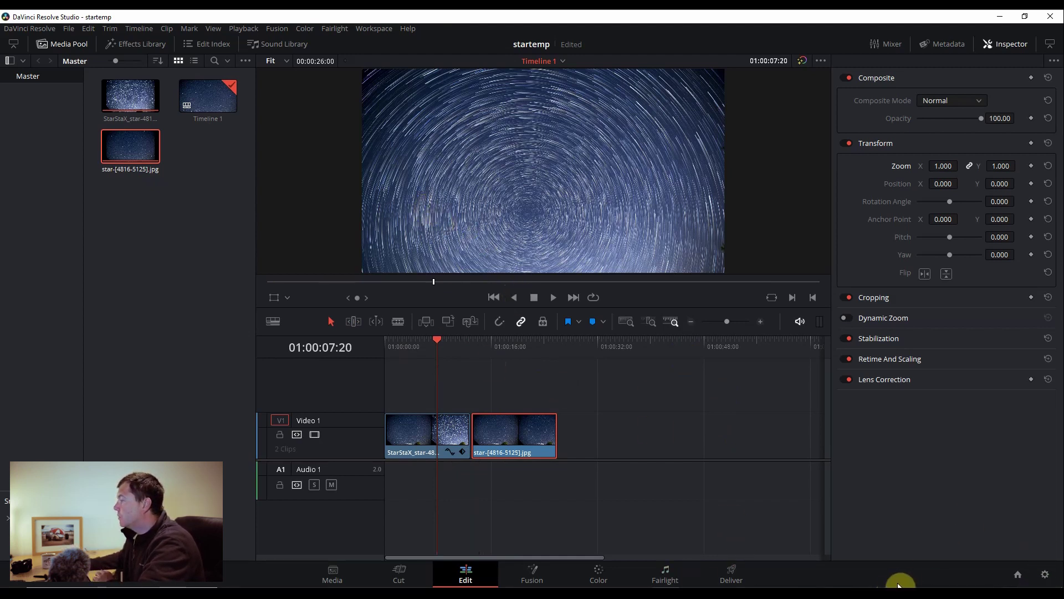
Step: Look over the Deliver, Color and Fairlight workspaces
{"action": "left_click", "coordinate": [729, 579]}
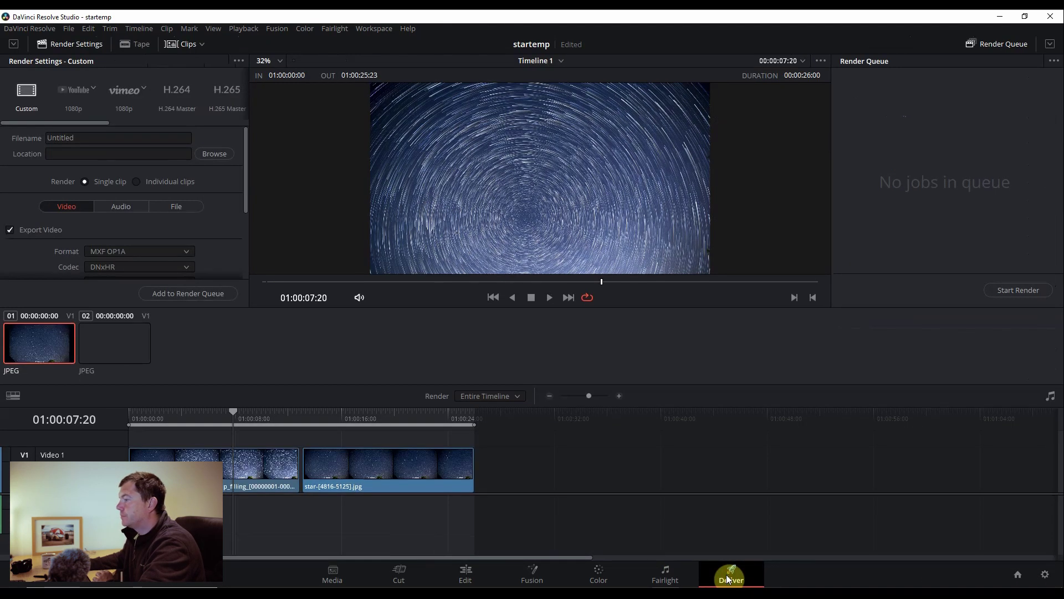
{"action": "left_click", "coordinate": [597, 579]}
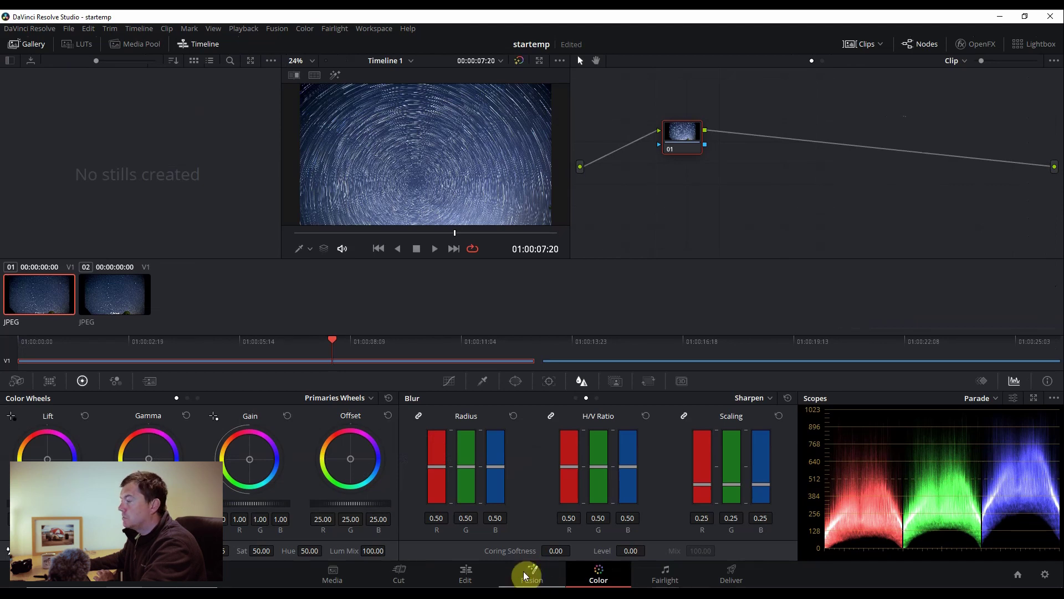
{"action": "left_click", "coordinate": [659, 577]}
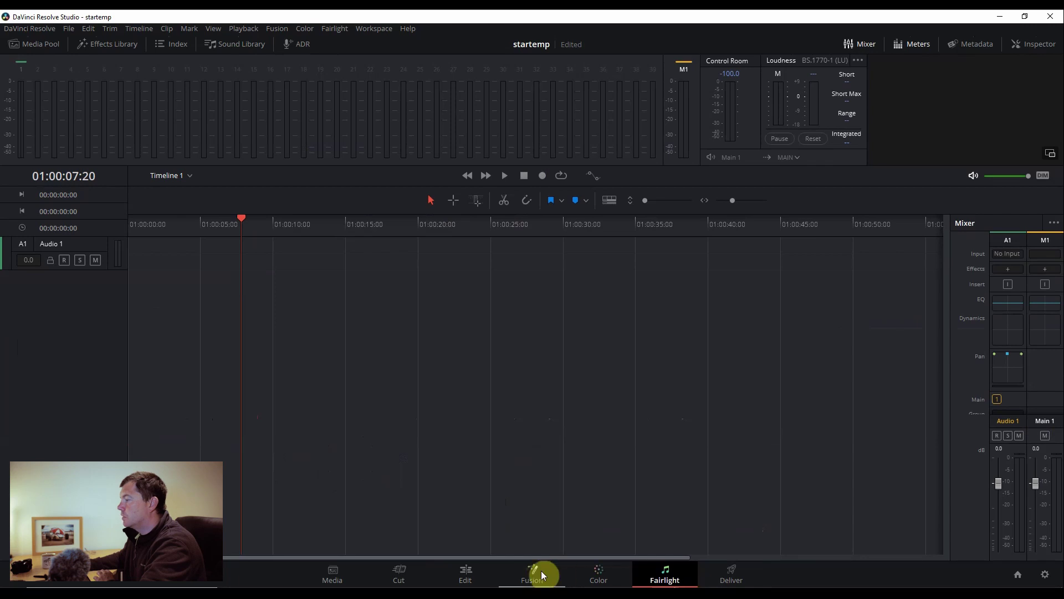
Step: Set the render destination on the Deliver page to the night shots folder on the Desktop with the file name starvideo
{"action": "left_click", "coordinate": [731, 578]}
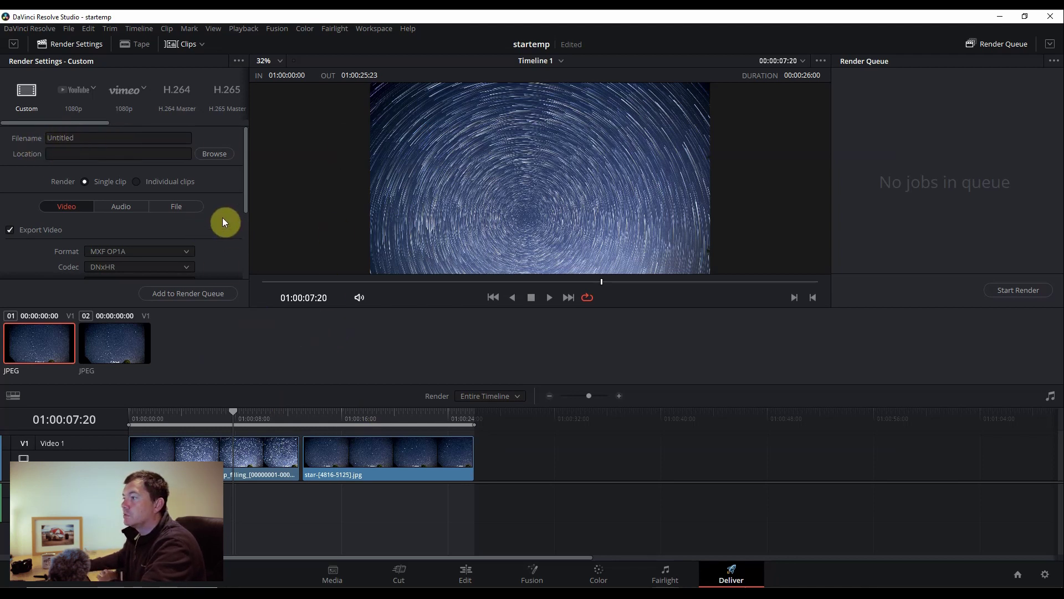
{"action": "left_click", "coordinate": [212, 154]}
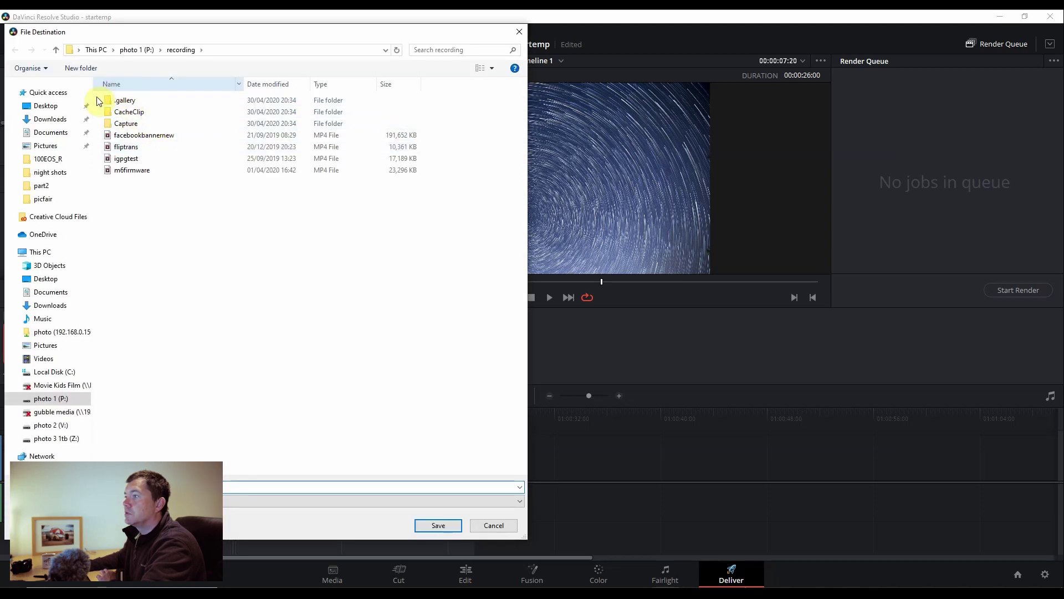
{"action": "left_click", "coordinate": [47, 105]}
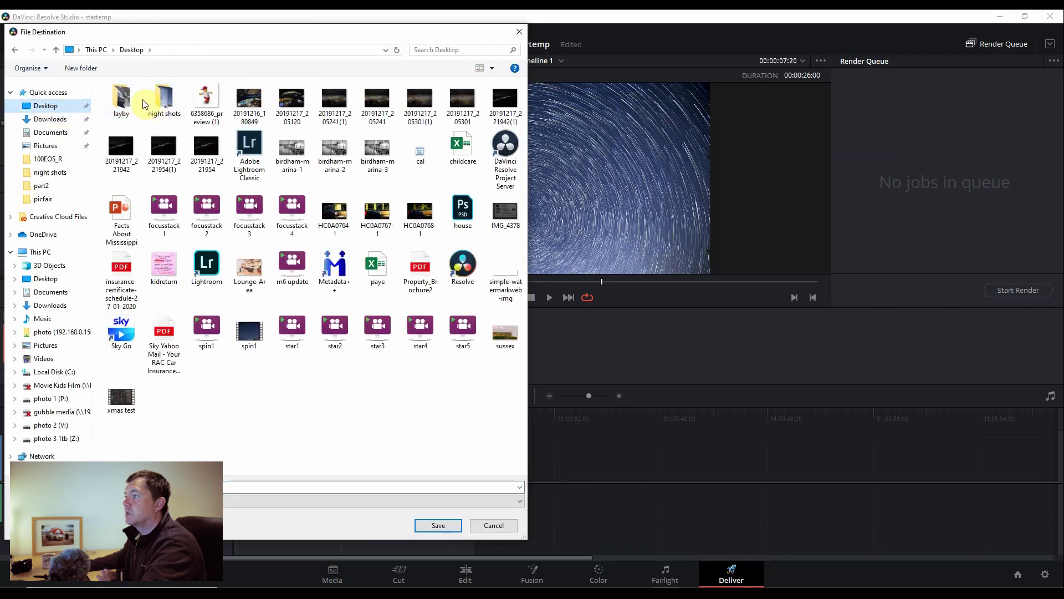
{"action": "double_click", "coordinate": [159, 103]}
{"action": "double_click", "coordinate": [108, 487]}
{"action": "type", "text": "starvideo"}
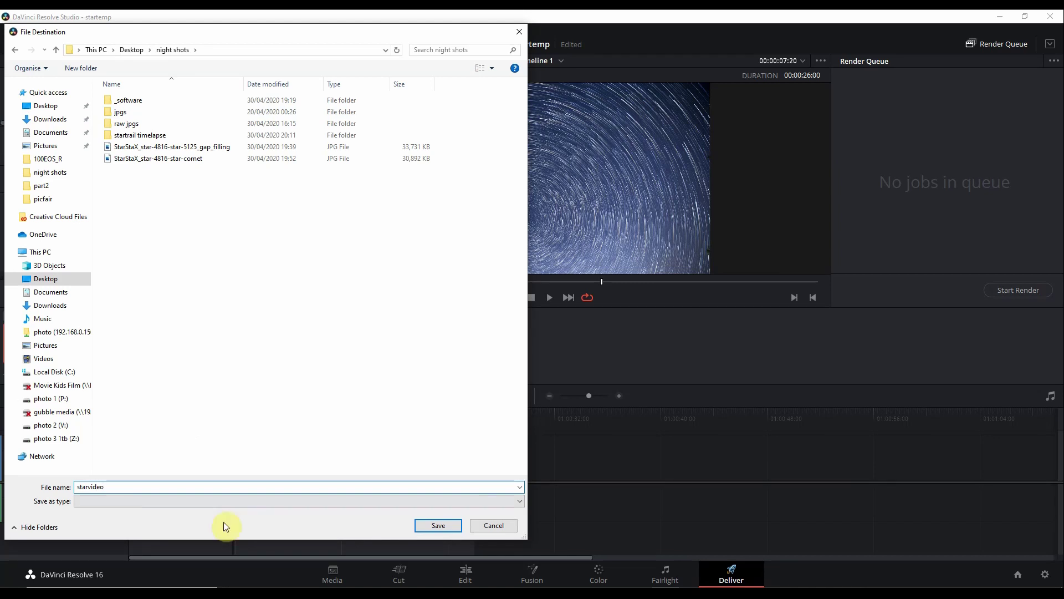
{"action": "left_click", "coordinate": [438, 525]}
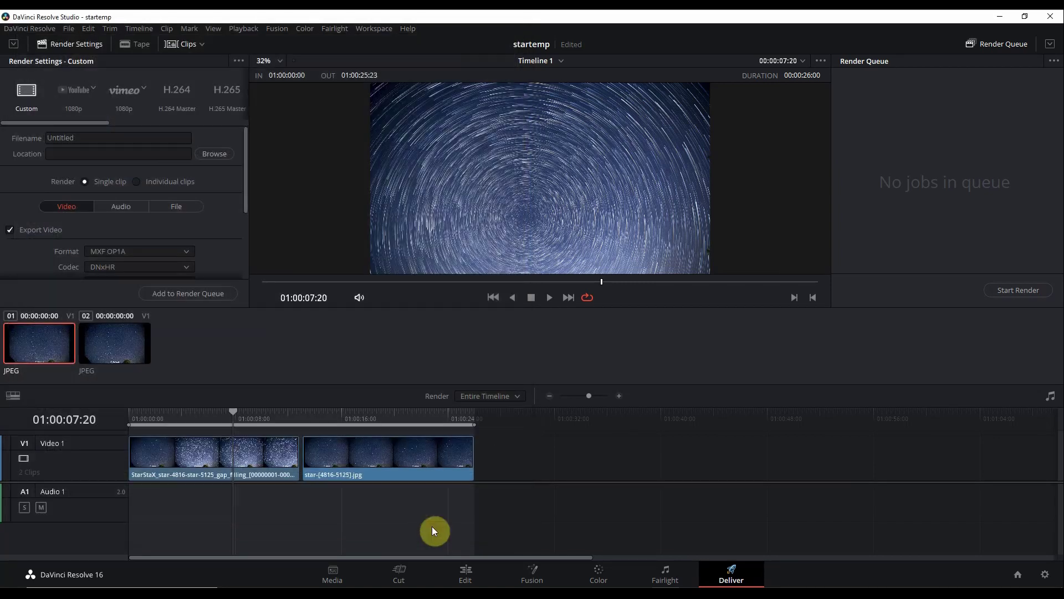
Step: Set the render format to MP4 and review the codec, resolution, frame rate and quality options
{"action": "scroll", "coordinate": [153, 220], "scroll_direction": "down", "scroll_amount": 3}
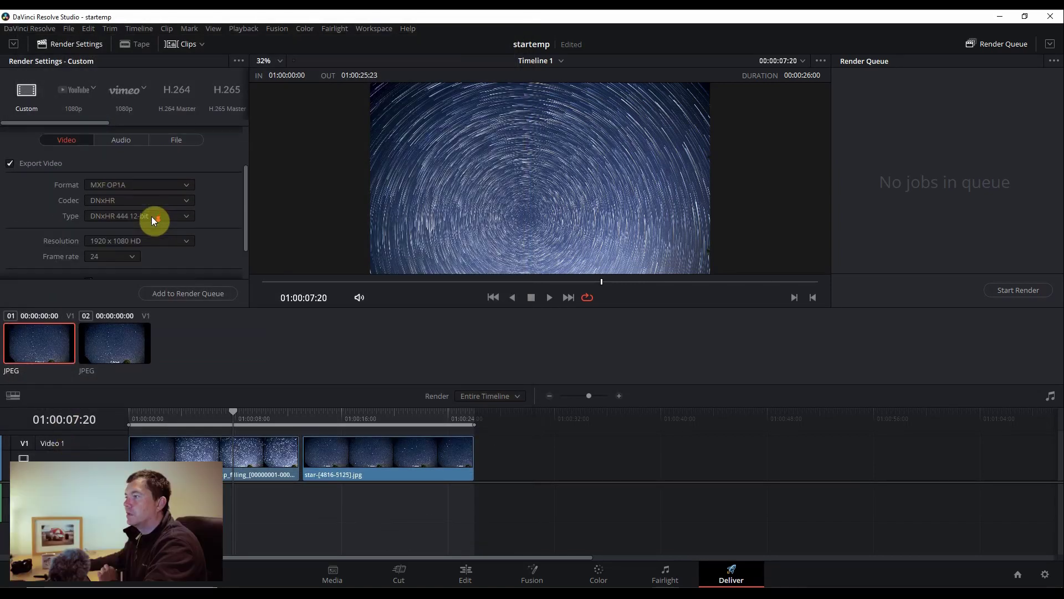
{"action": "left_click", "coordinate": [128, 185]}
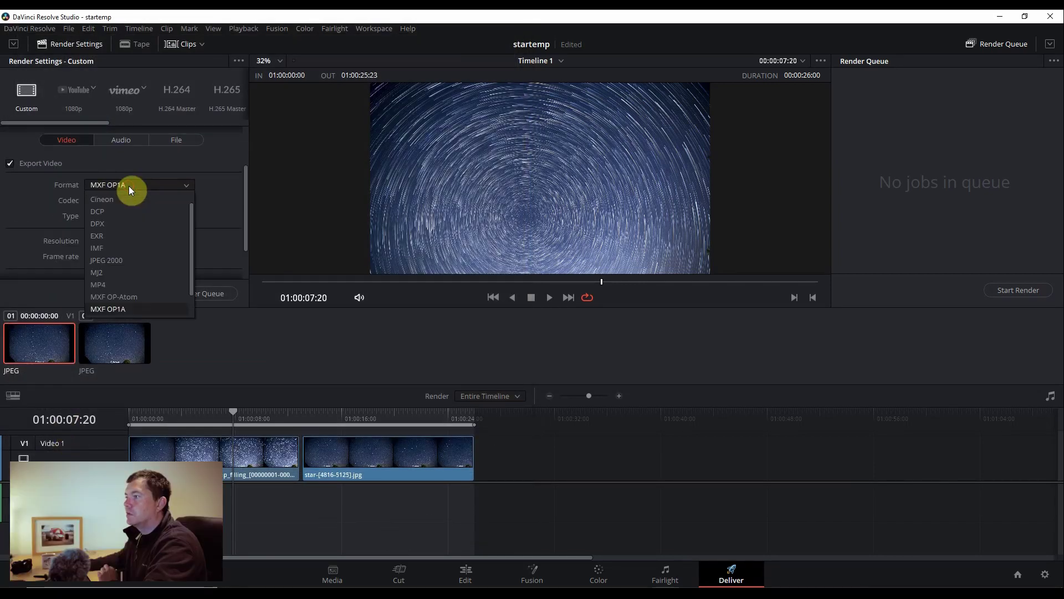
{"action": "left_click", "coordinate": [112, 285]}
{"action": "scroll", "coordinate": [217, 220], "scroll_direction": "down", "scroll_amount": 2}
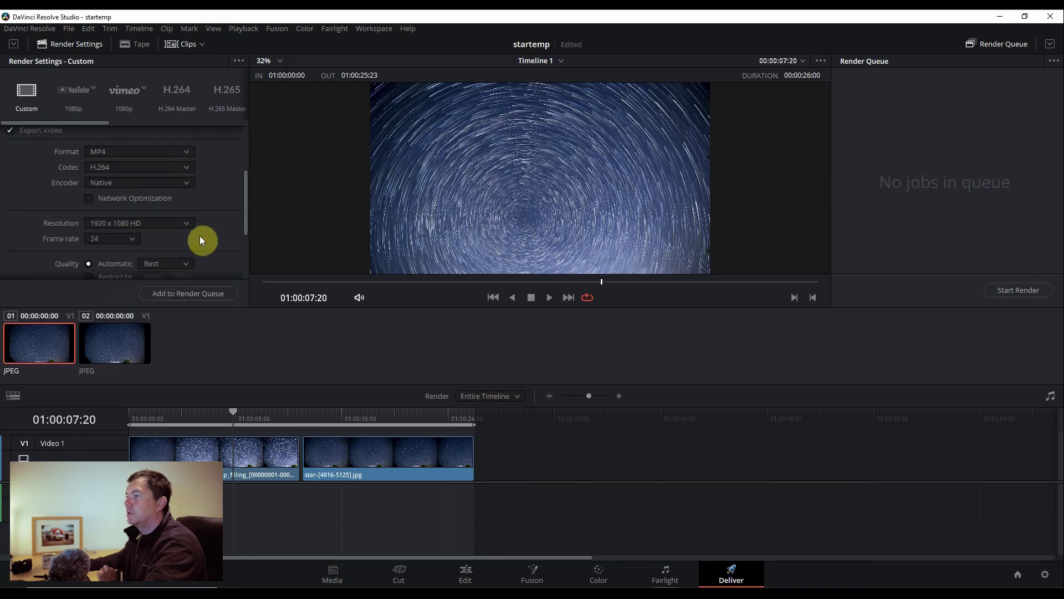
{"action": "scroll", "coordinate": [208, 244], "scroll_direction": "down", "scroll_amount": 2}
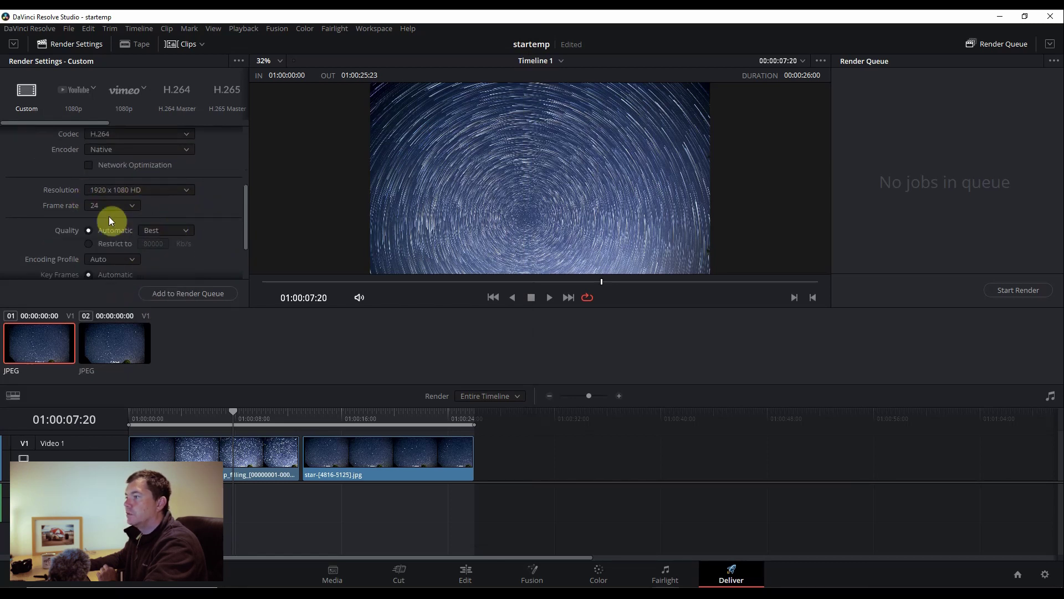
{"action": "scroll", "coordinate": [180, 252], "scroll_direction": "down", "scroll_amount": 2}
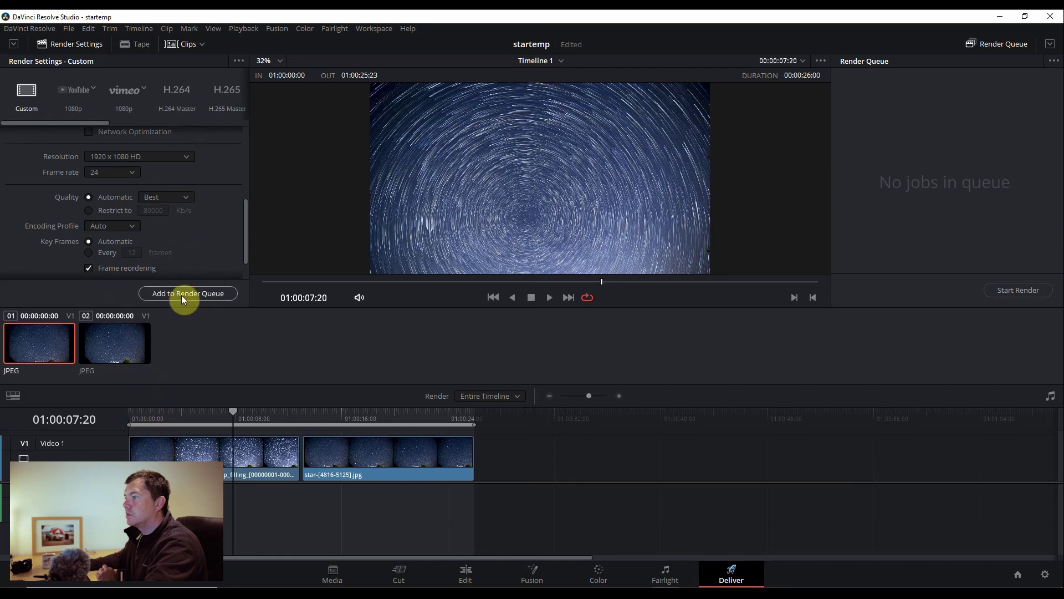
Step: Add Timeline 1 to the render queue and start rendering it
{"action": "left_click", "coordinate": [154, 411]}
{"action": "left_click", "coordinate": [179, 411]}
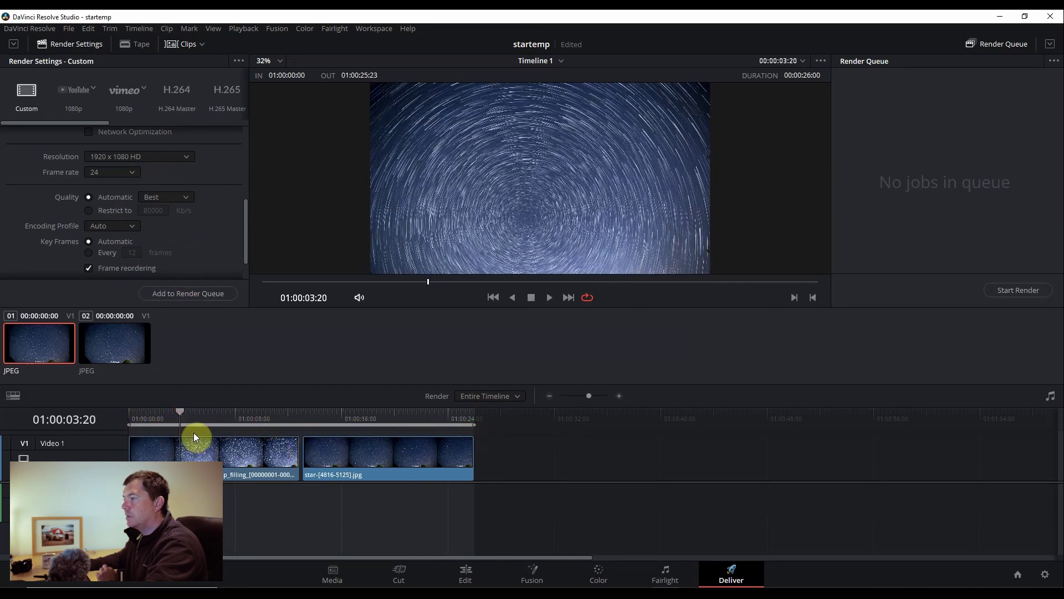
{"action": "left_click", "coordinate": [181, 299]}
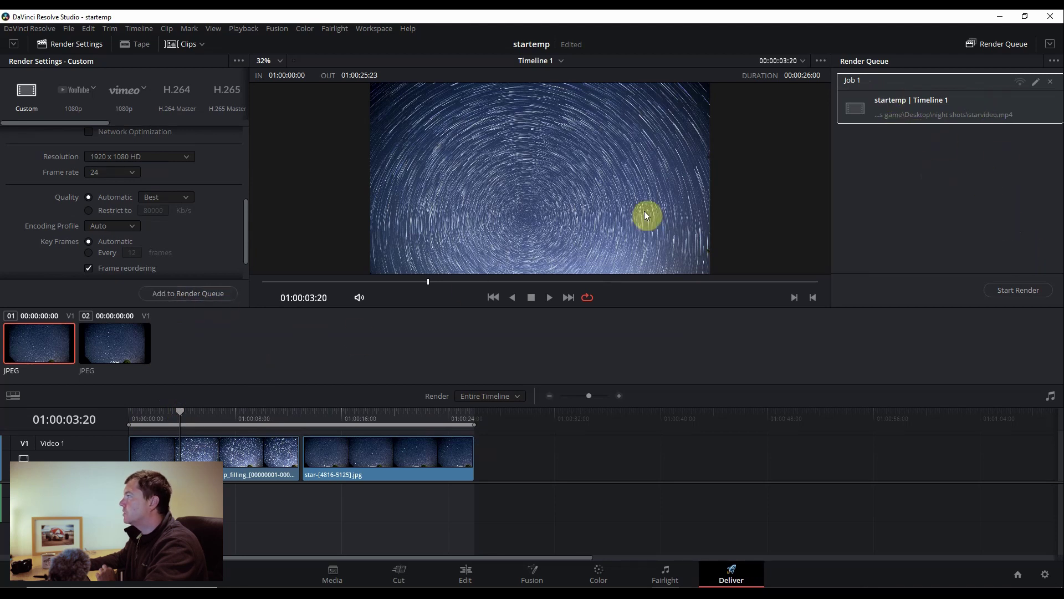
{"action": "left_click", "coordinate": [1018, 294]}
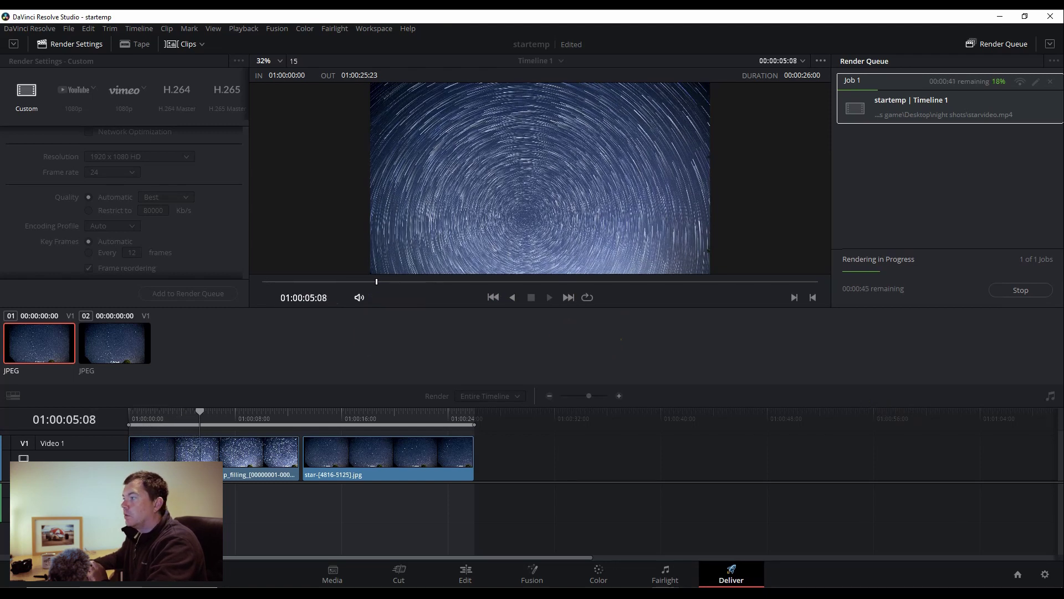
Step: Switch to the night shots folder in File Explorer and check on the starvideo file and the render's progress
{"action": "left_click_drag", "start_coordinate": [0, 57], "coordinate": [518, 52]}
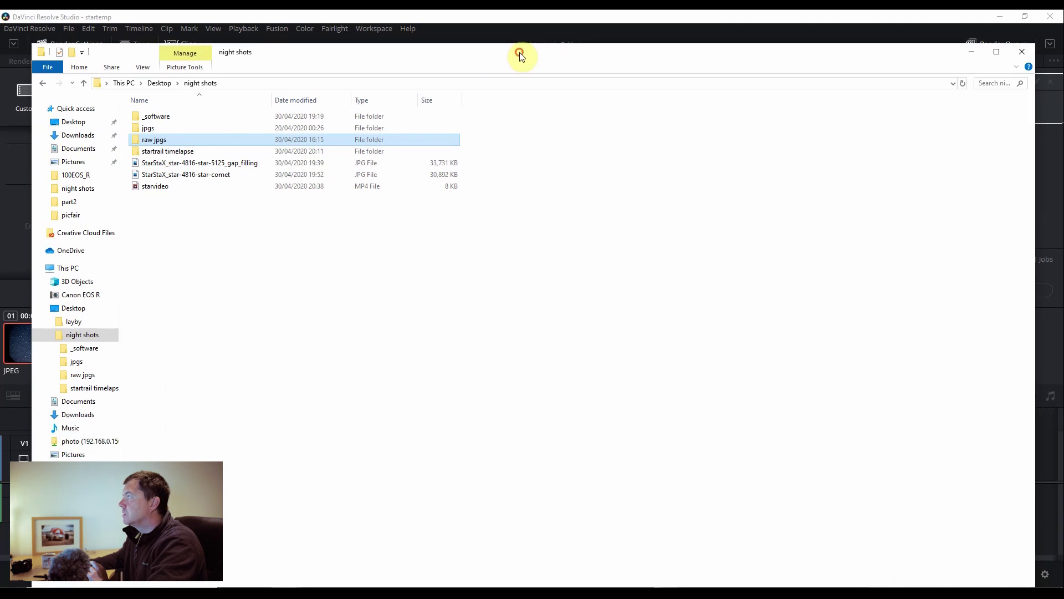
{"action": "left_click", "coordinate": [999, 52]}
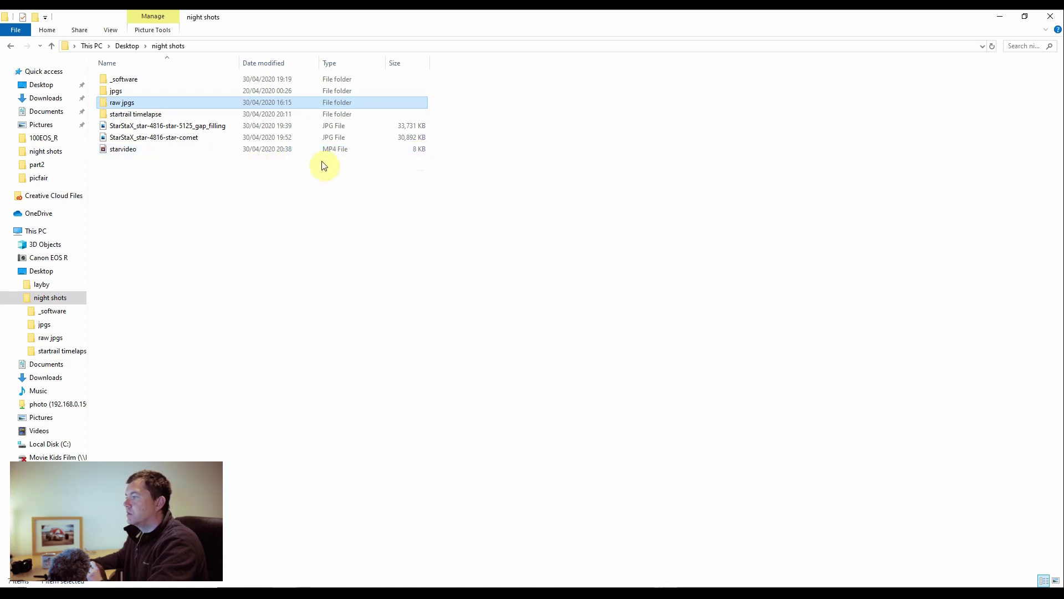
{"action": "key", "text": "alt+Tab"}
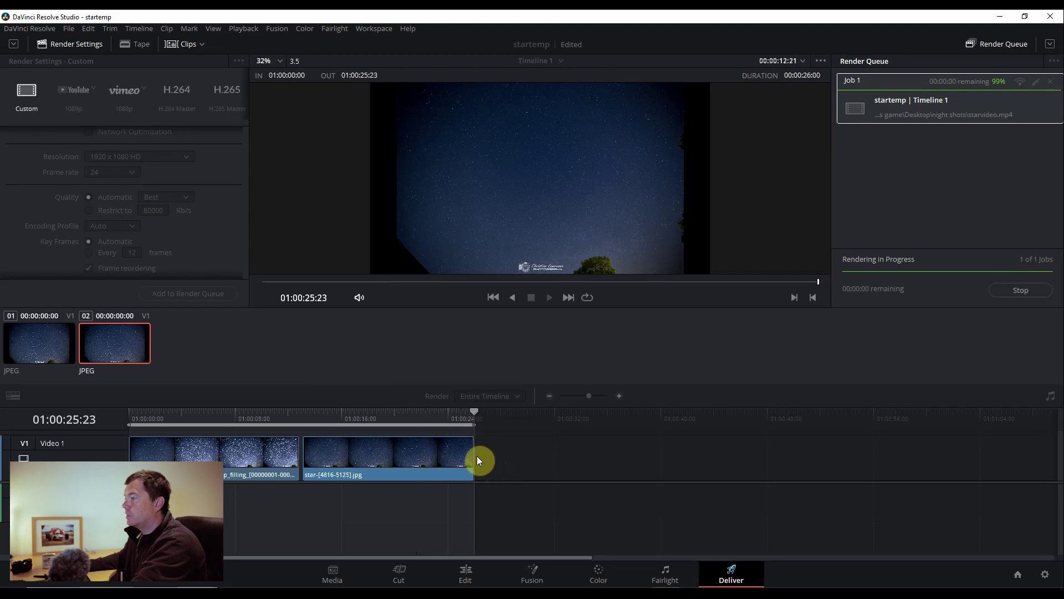
{"action": "key", "text": "alt+Tab"}
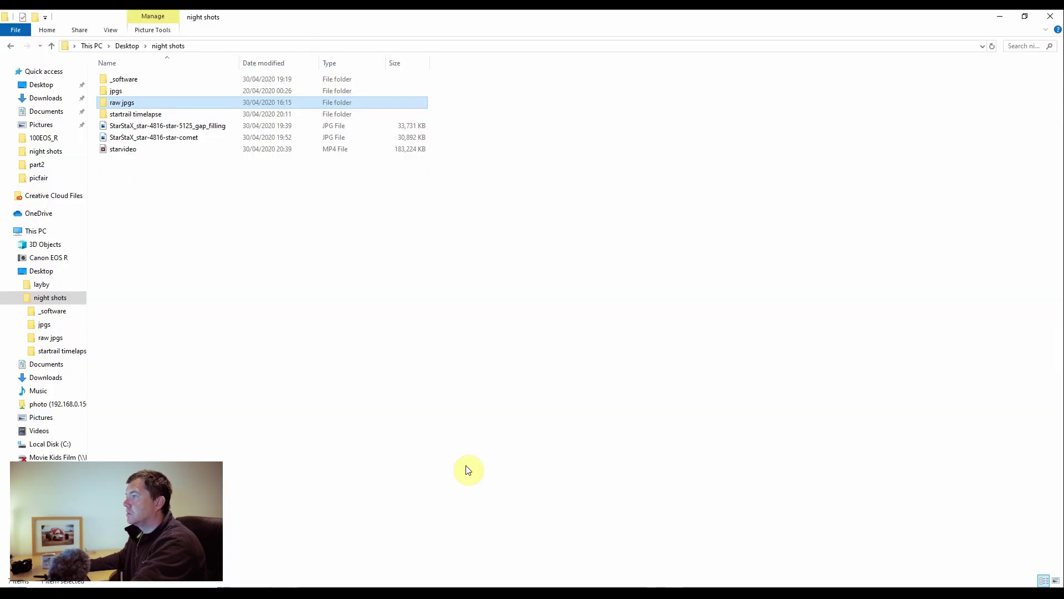
Step: Open the rendered starvideo file from the night shots folder and play it full screen
{"action": "double_click", "coordinate": [122, 151]}
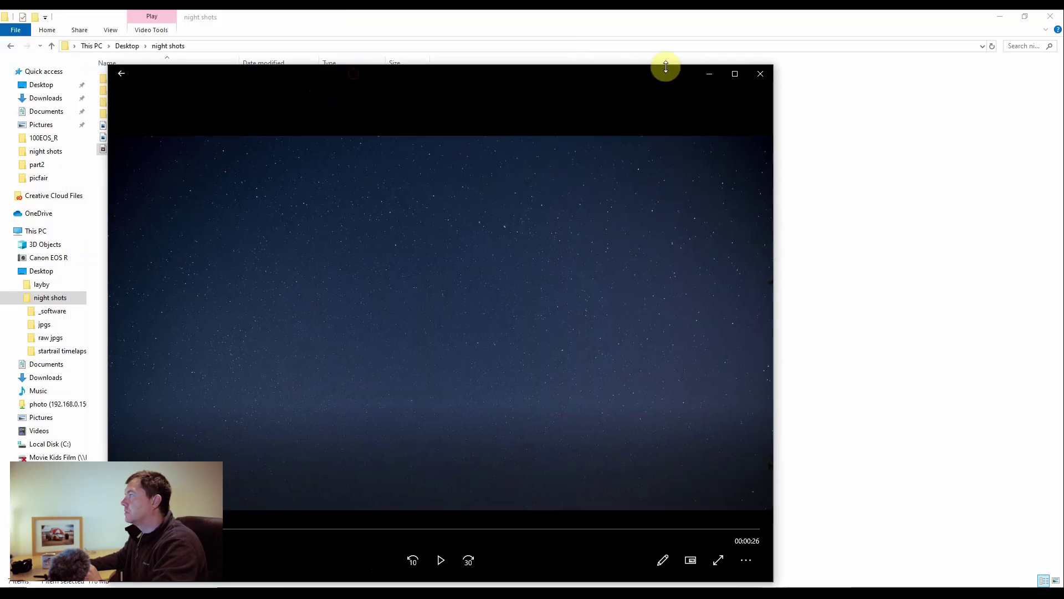
{"action": "left_click", "coordinate": [734, 74]}
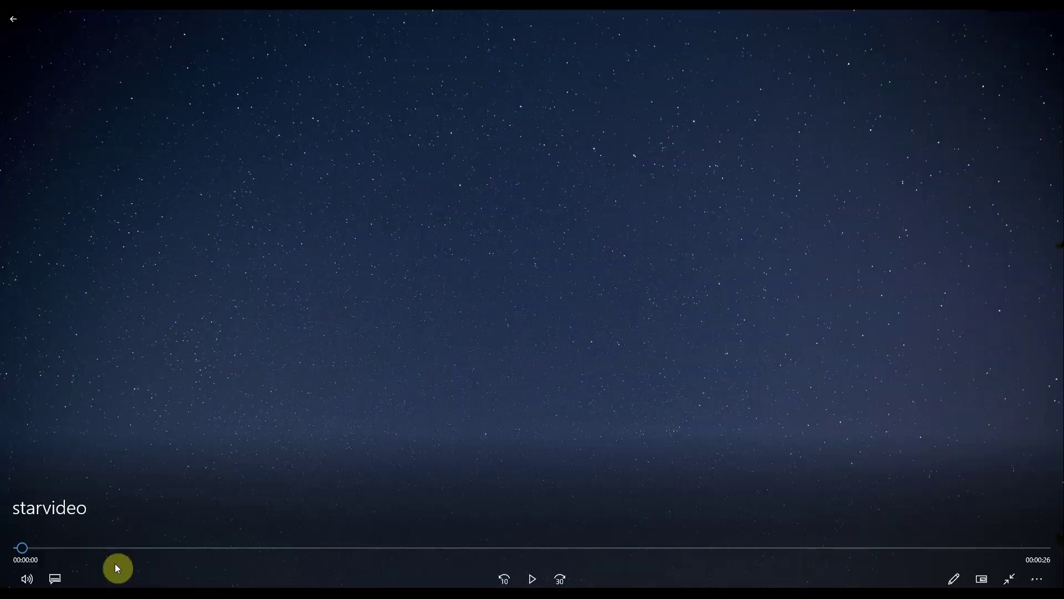
{"action": "left_click", "coordinate": [532, 581]}
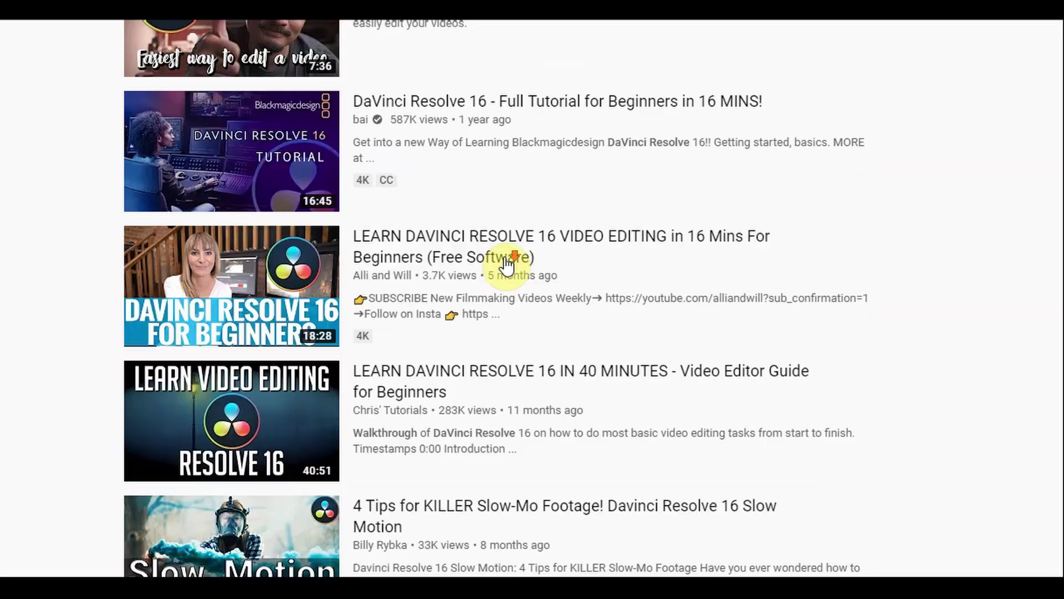
Step: Browse the YouTube search results for DaVinci Resolve 16 tutorials
{"action": "scroll", "coordinate": [506, 266], "scroll_direction": "down", "scroll_amount": 2}
{"action": "scroll", "coordinate": [507, 266], "scroll_direction": "down", "scroll_amount": 5}
{"action": "scroll", "coordinate": [507, 266], "scroll_direction": "down", "scroll_amount": 7}
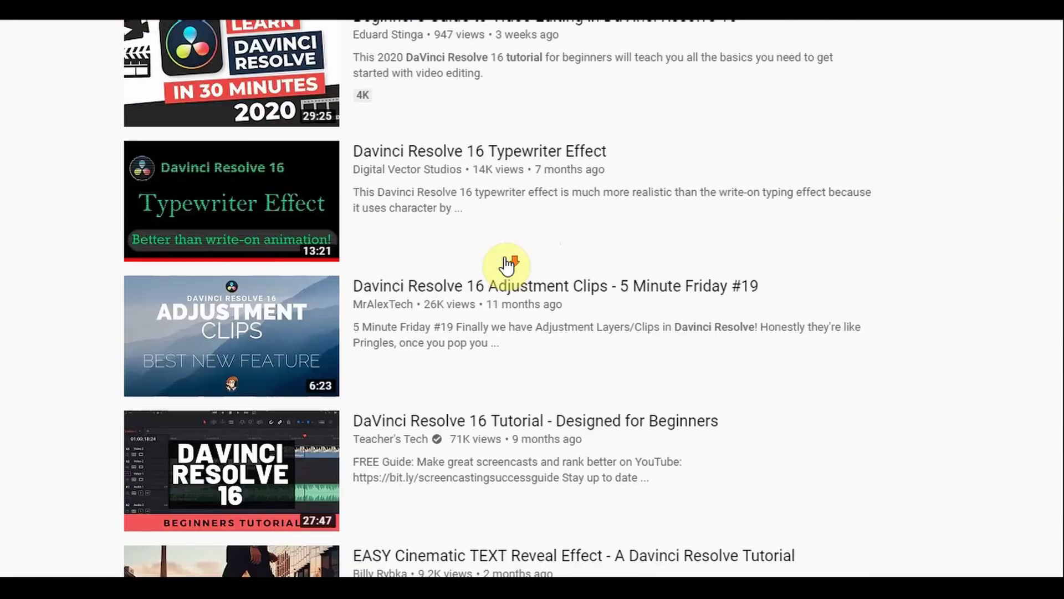